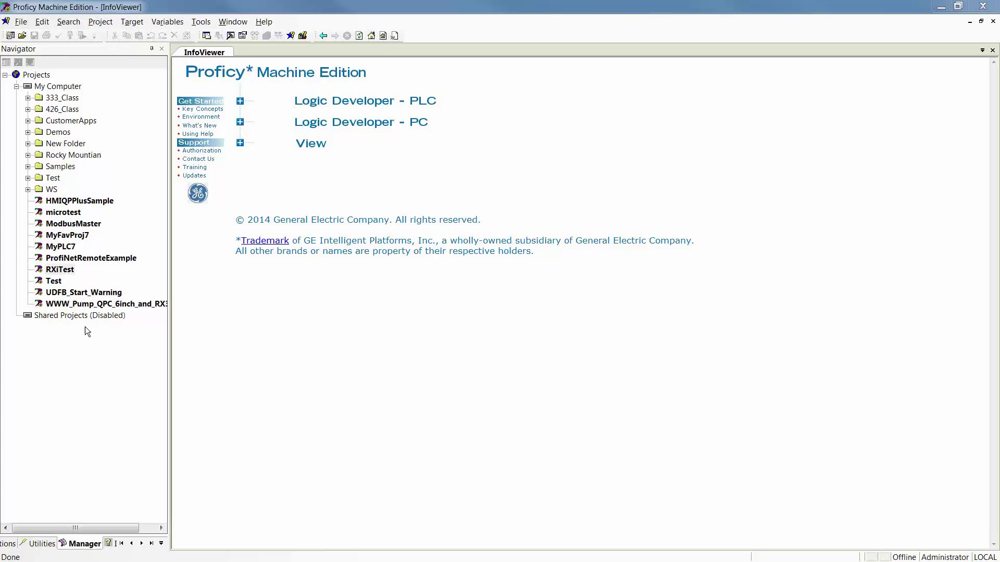
Step: Open the New Project dialog, which defaults to the GE PACSystems RX3i template on My Computer
{"action": "right_click", "coordinate": [48, 89]}
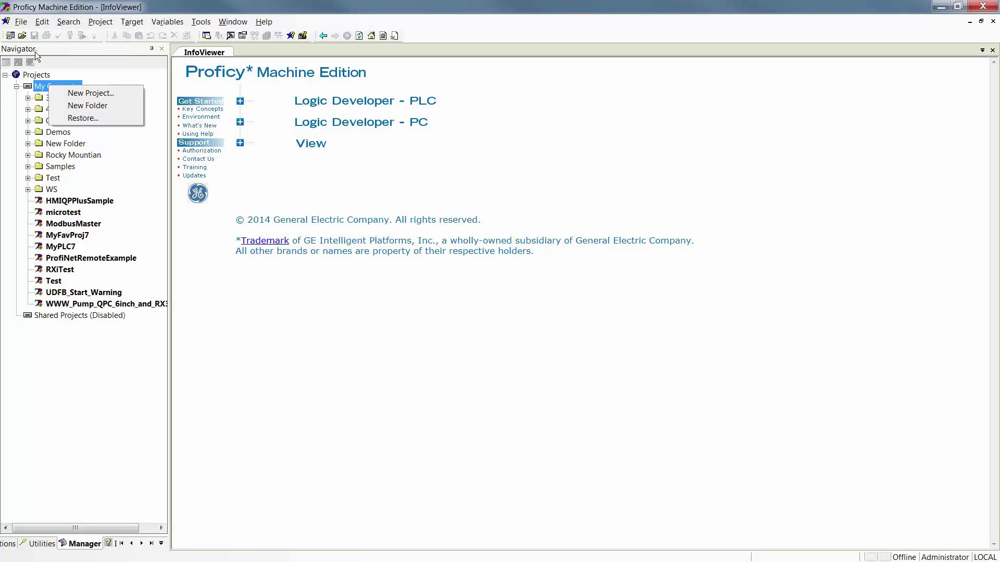
{"action": "left_click", "coordinate": [21, 22]}
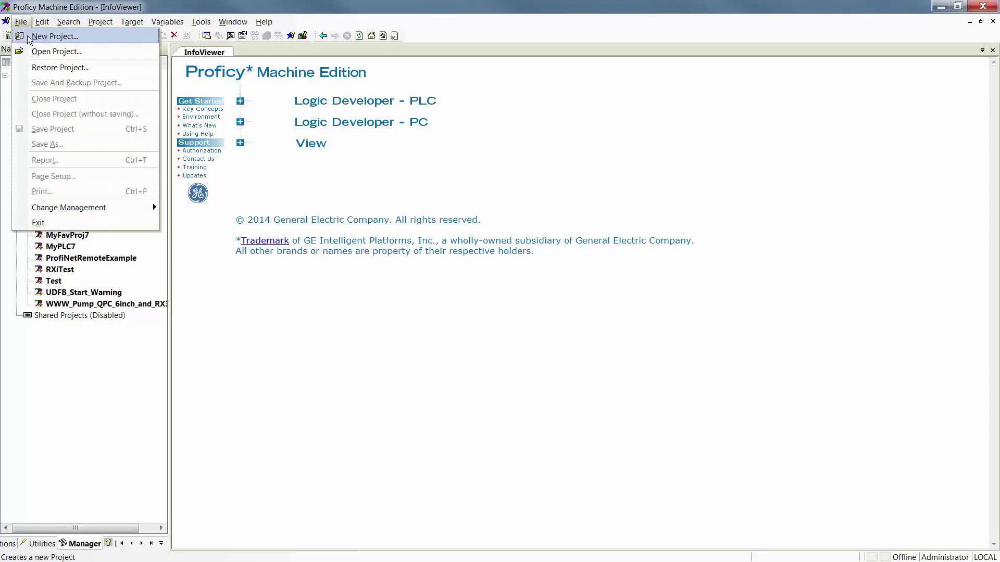
{"action": "left_click", "coordinate": [21, 22]}
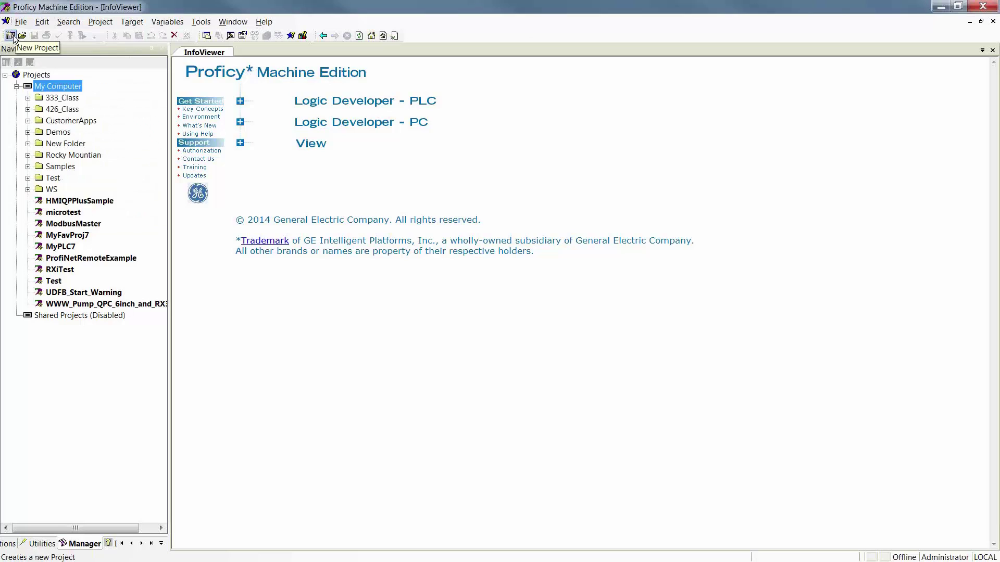
{"action": "left_click", "coordinate": [10, 36]}
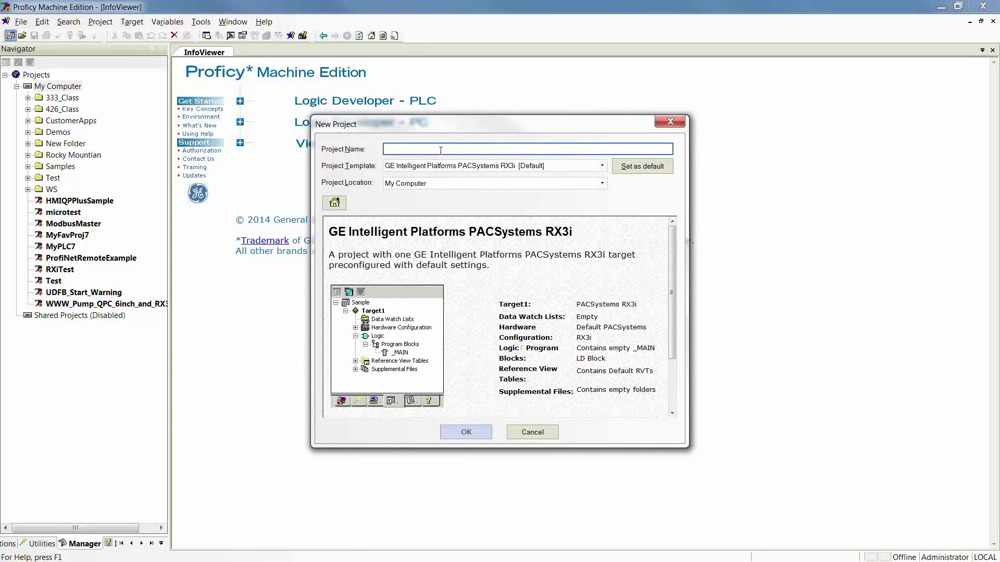
Step: Name the project TestPAC, make the PACSystems RXi template the default, and keep My Computer as location
{"action": "type", "text": "TestPAC"}
{"action": "left_click", "coordinate": [428, 165]}
{"action": "scroll", "coordinate": [467, 227], "scroll_direction": "up", "scroll_amount": 1}
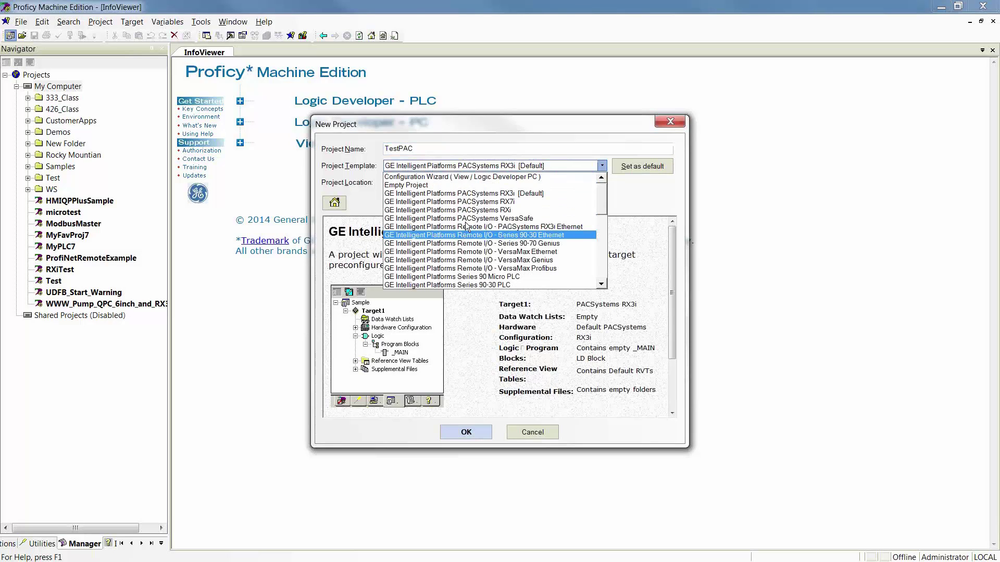
{"action": "left_click", "coordinate": [432, 185]}
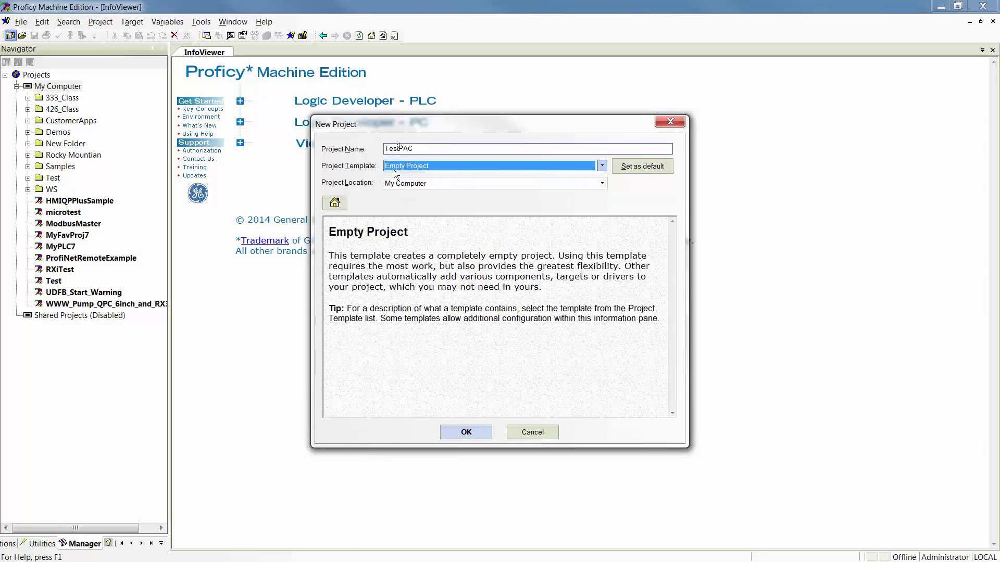
{"action": "left_click", "coordinate": [433, 164]}
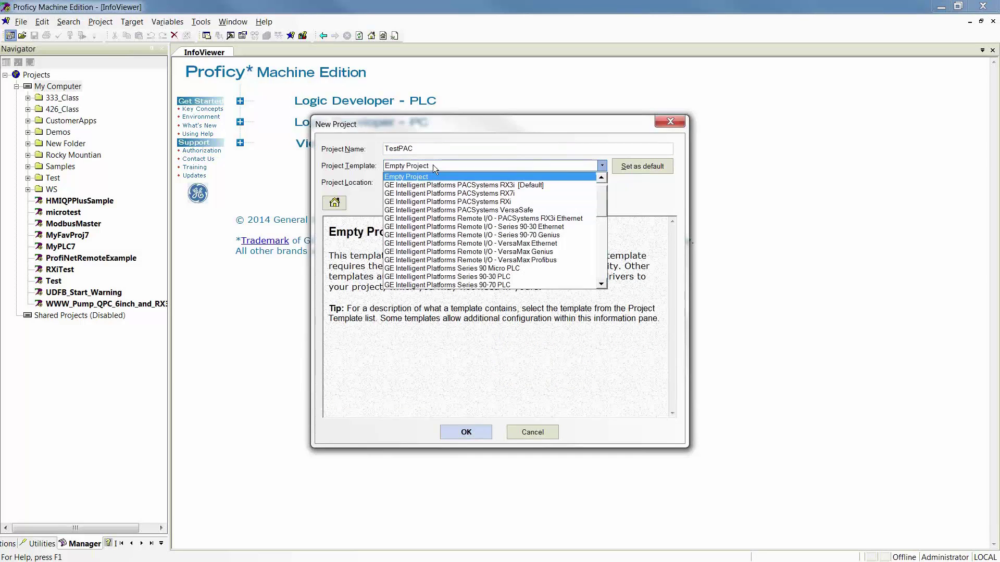
{"action": "left_click", "coordinate": [437, 203]}
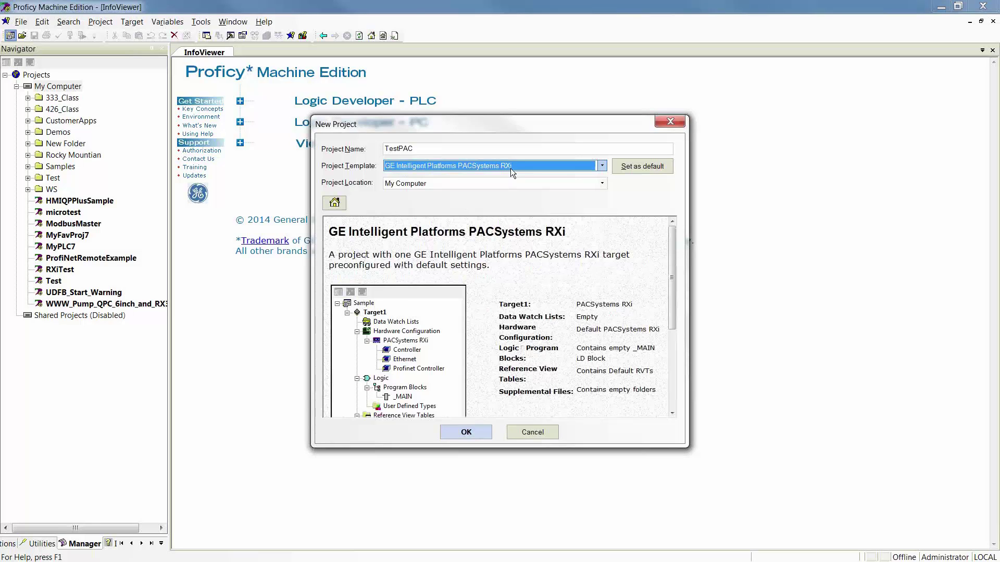
{"action": "left_click", "coordinate": [660, 173]}
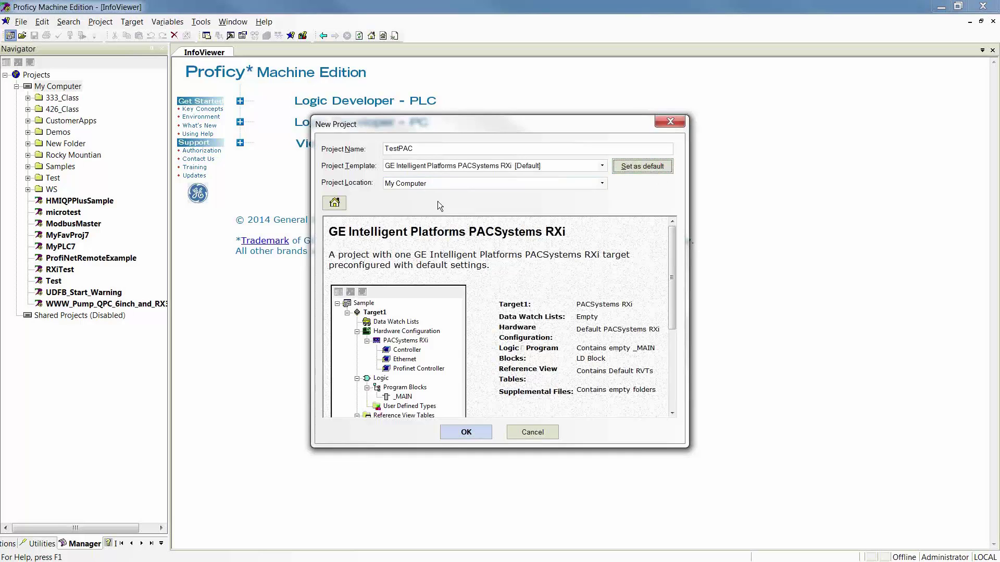
{"action": "left_click", "coordinate": [433, 183]}
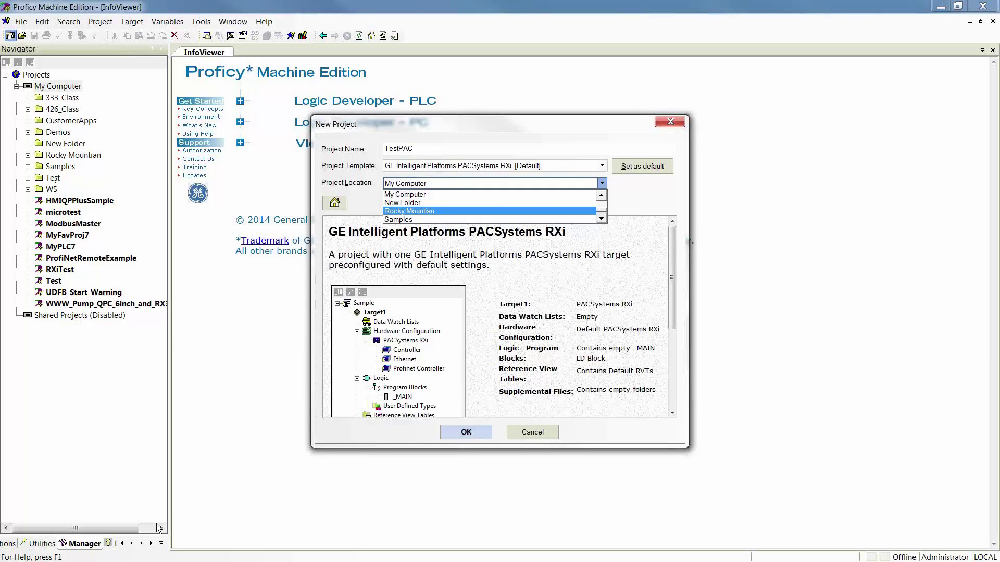
{"action": "left_click", "coordinate": [411, 196]}
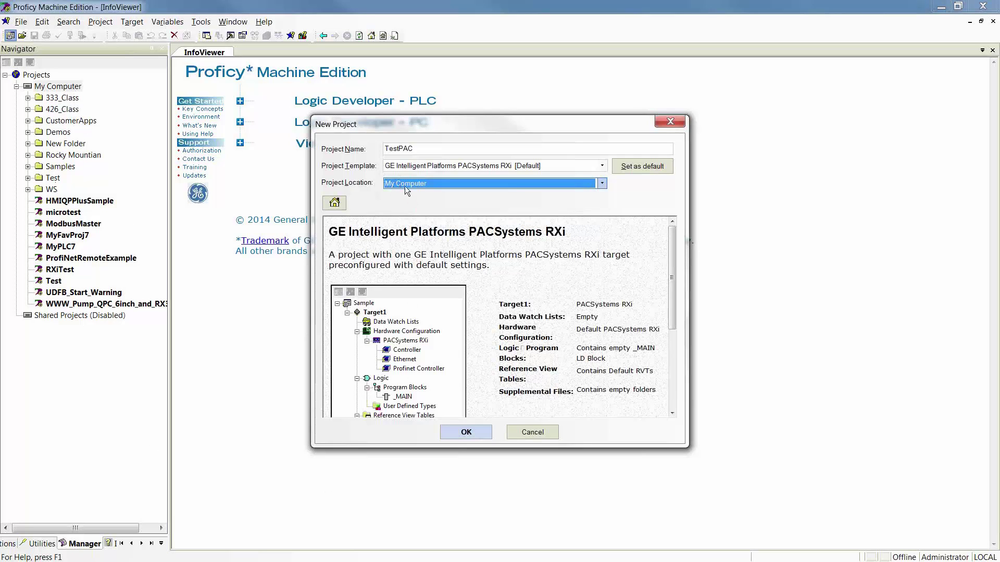
Step: Create the TestPAC project and look through the Navigator's variables and local projects lists
{"action": "left_click", "coordinate": [464, 436]}
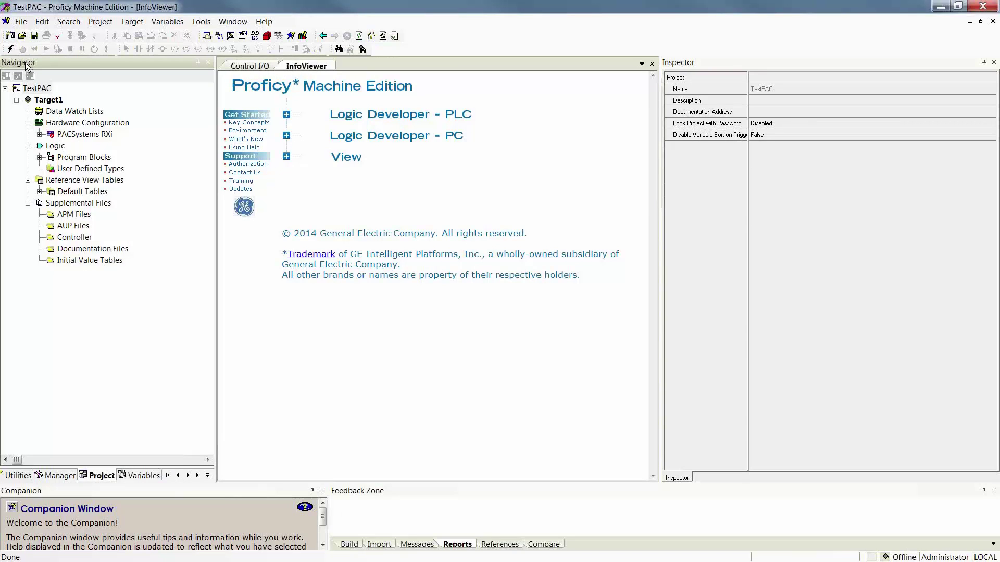
{"action": "left_click", "coordinate": [136, 476]}
{"action": "left_click", "coordinate": [101, 477]}
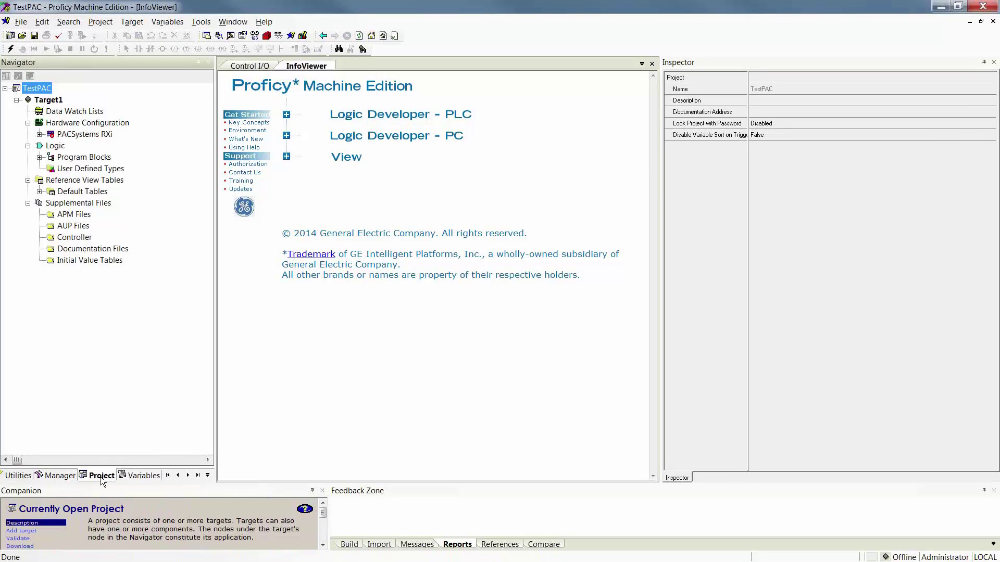
{"action": "left_click", "coordinate": [56, 477]}
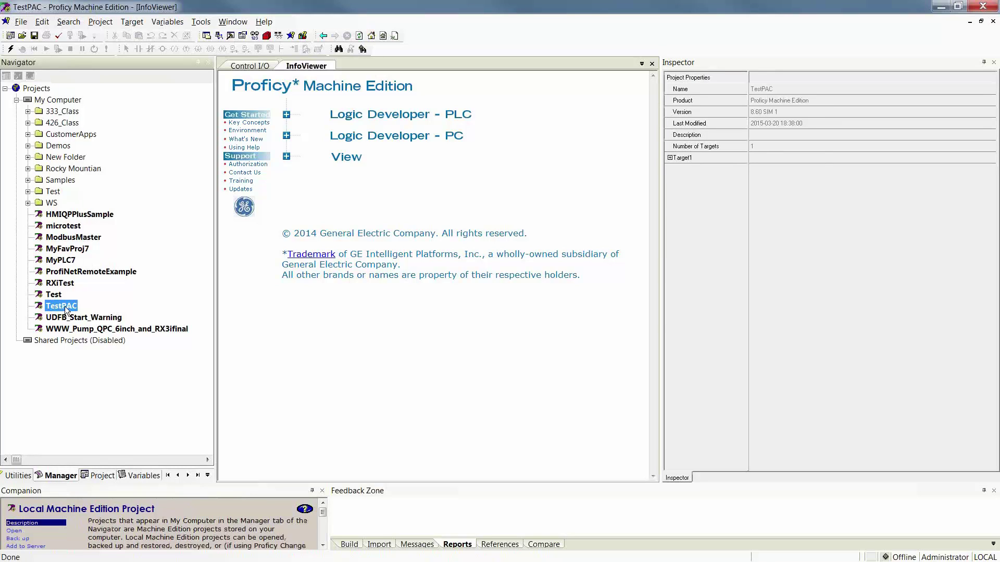
{"action": "left_click", "coordinate": [100, 476]}
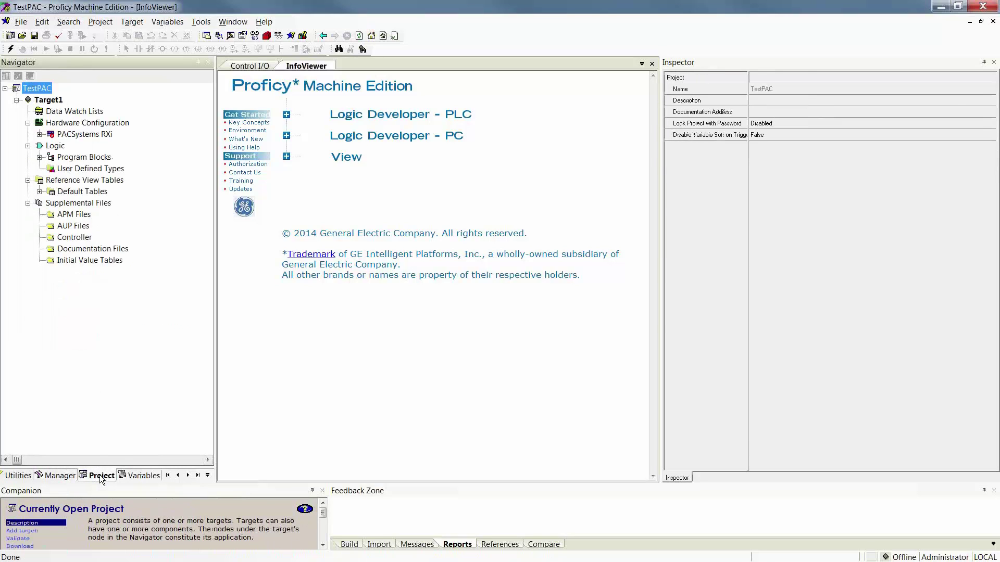
Step: Check Target1's Family in the Inspector, keeping it as PACSystems RXi
{"action": "left_click", "coordinate": [49, 100]}
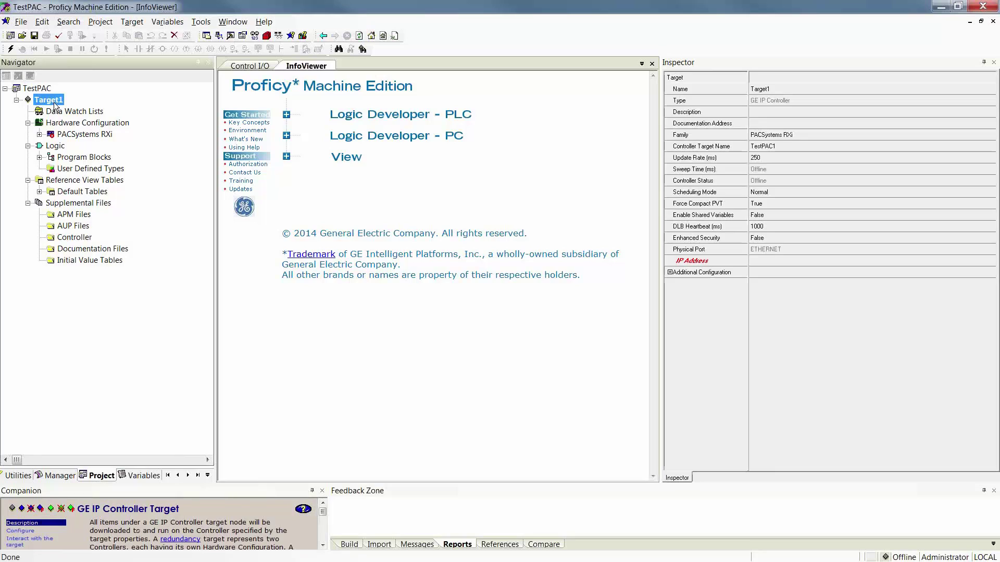
{"action": "left_click", "coordinate": [796, 135]}
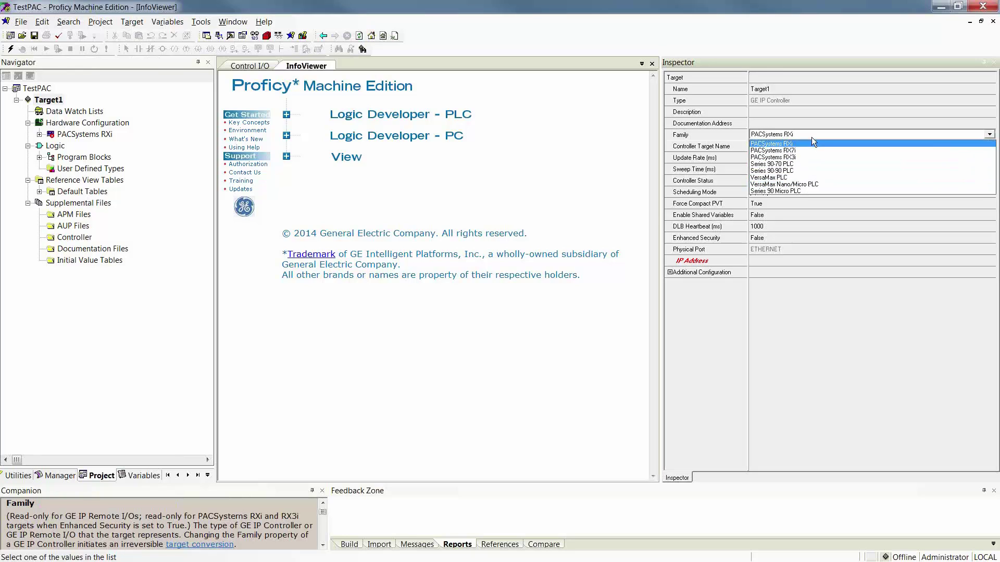
{"action": "left_click", "coordinate": [813, 134]}
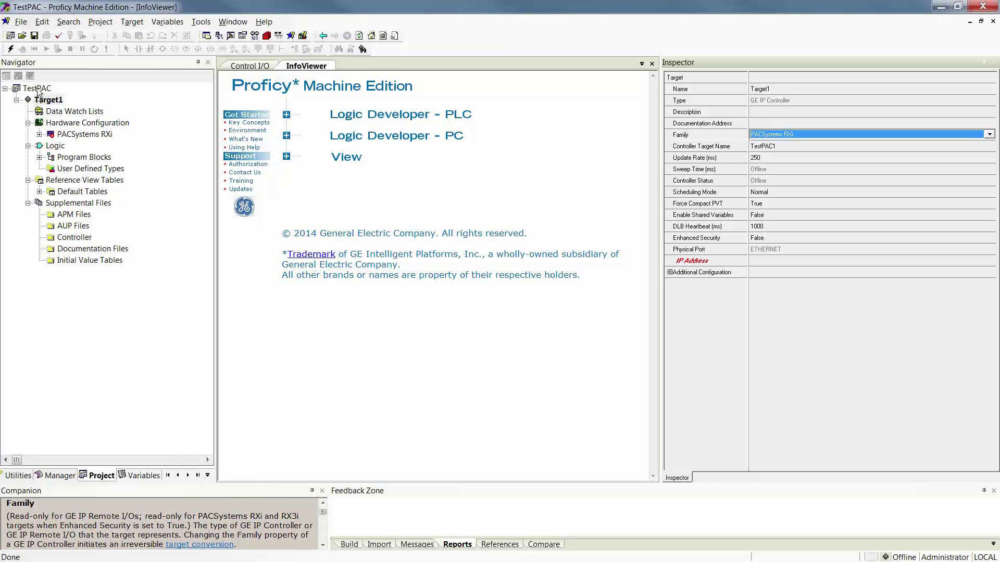
Step: Add a QuickPanel+ 15" TFT display target to TestPAC, accepting the name Target2
{"action": "right_click", "coordinate": [37, 89]}
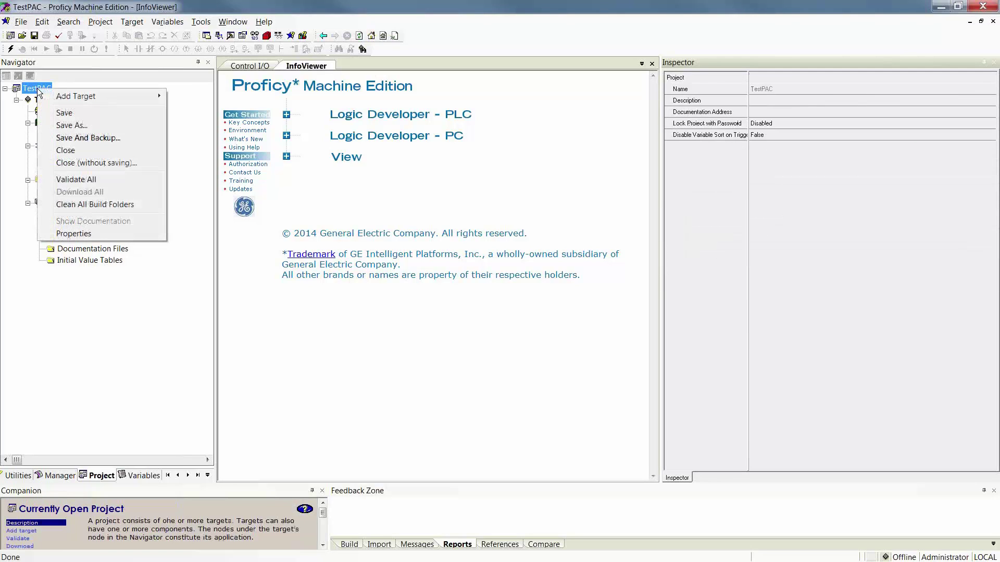
{"action": "mouse_move", "coordinate": [96, 99]}
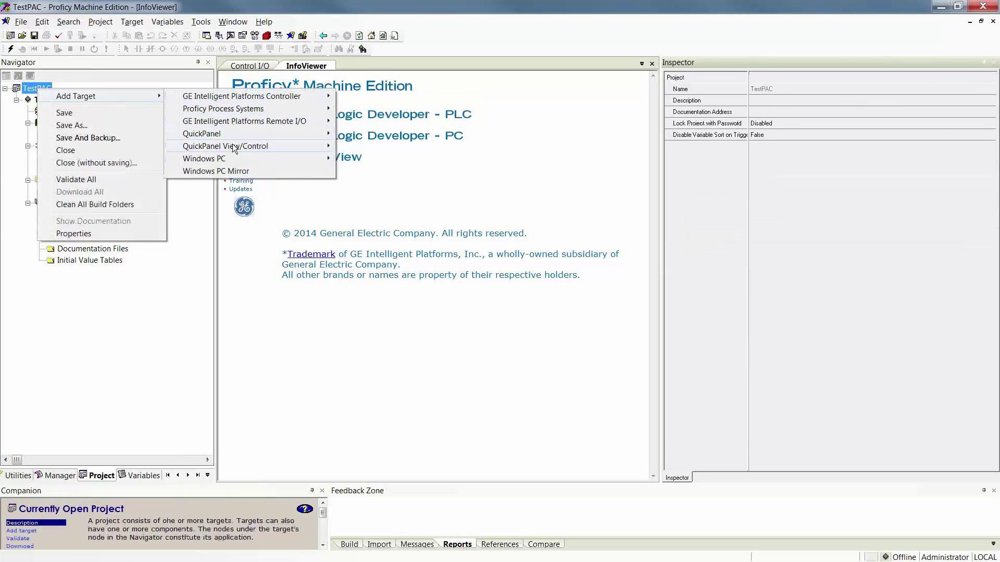
{"action": "mouse_move", "coordinate": [253, 96]}
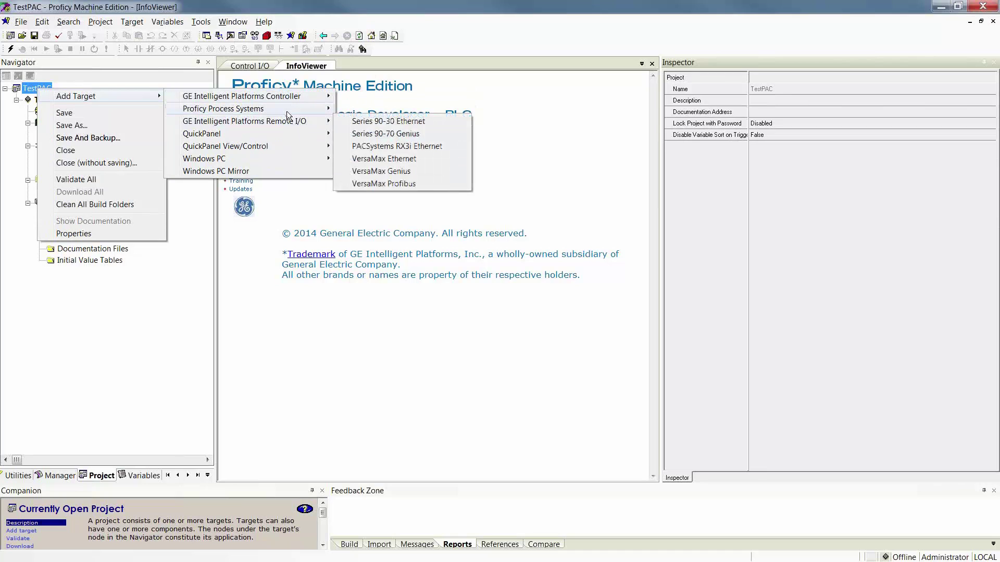
{"action": "mouse_move", "coordinate": [287, 111]}
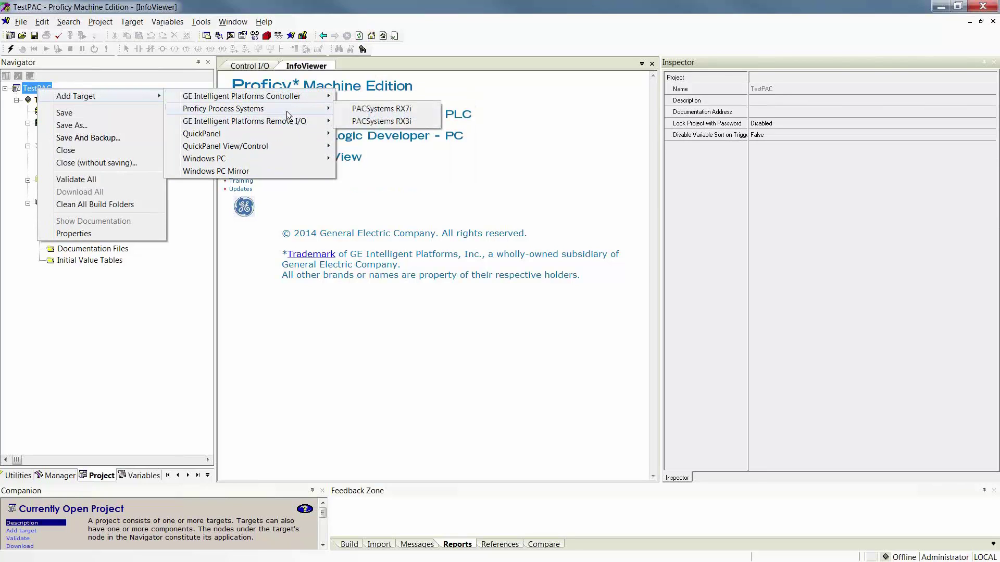
{"action": "mouse_move", "coordinate": [287, 137]}
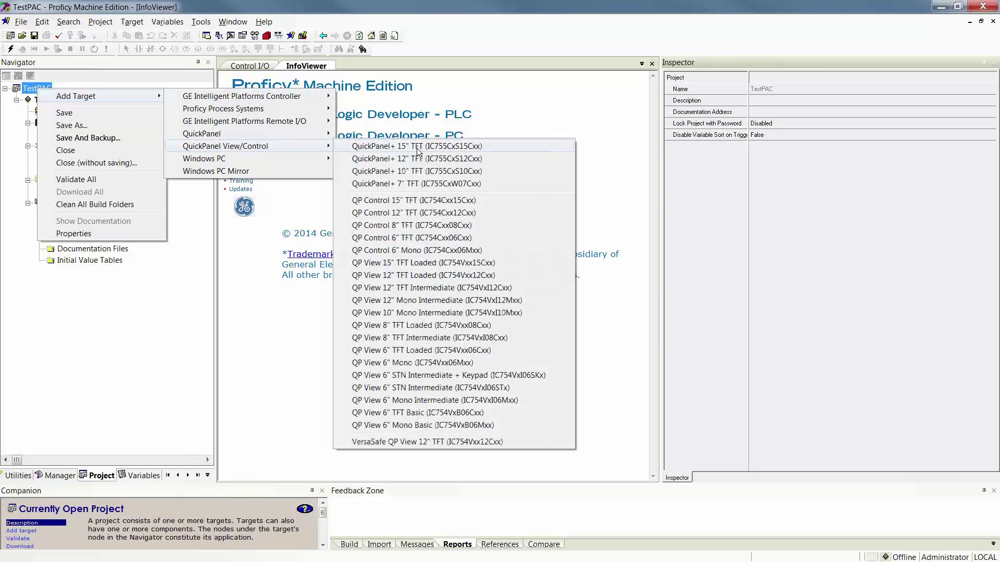
{"action": "left_click", "coordinate": [418, 148]}
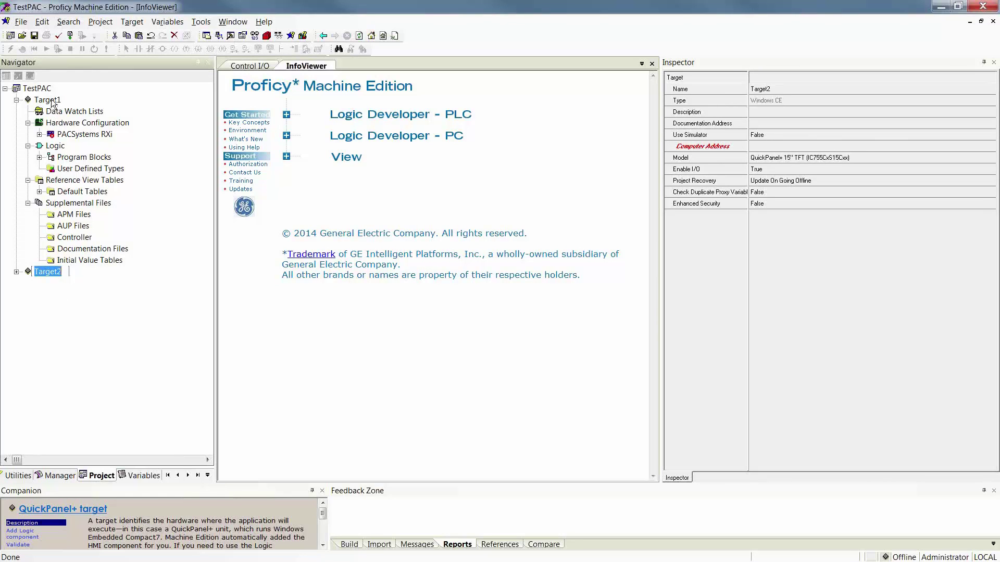
{"action": "key", "text": "Return"}
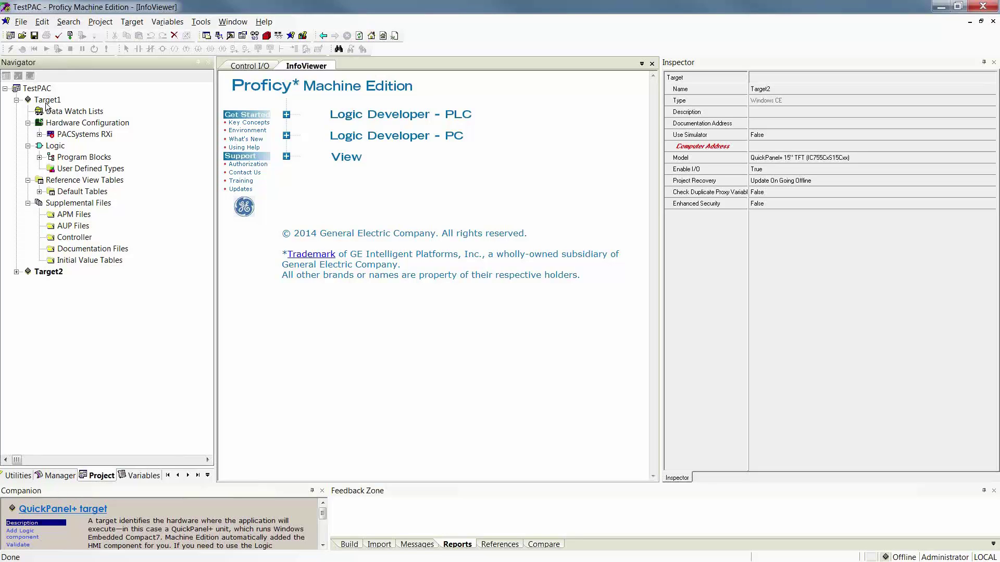
Step: Review Target1 and Target2, then add a PACSystems RX3i controller target named Target3
{"action": "left_click", "coordinate": [48, 100]}
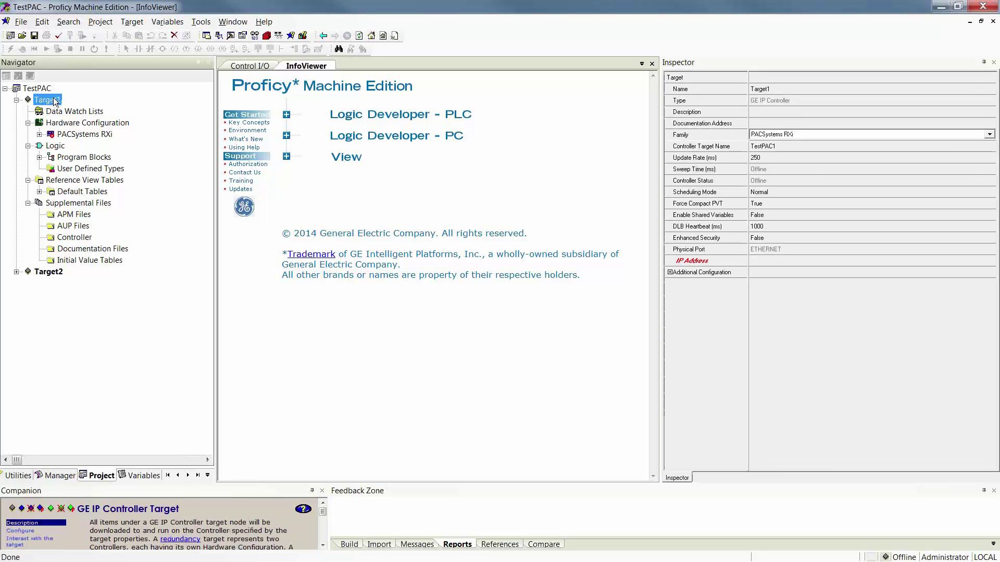
{"action": "left_click", "coordinate": [48, 272]}
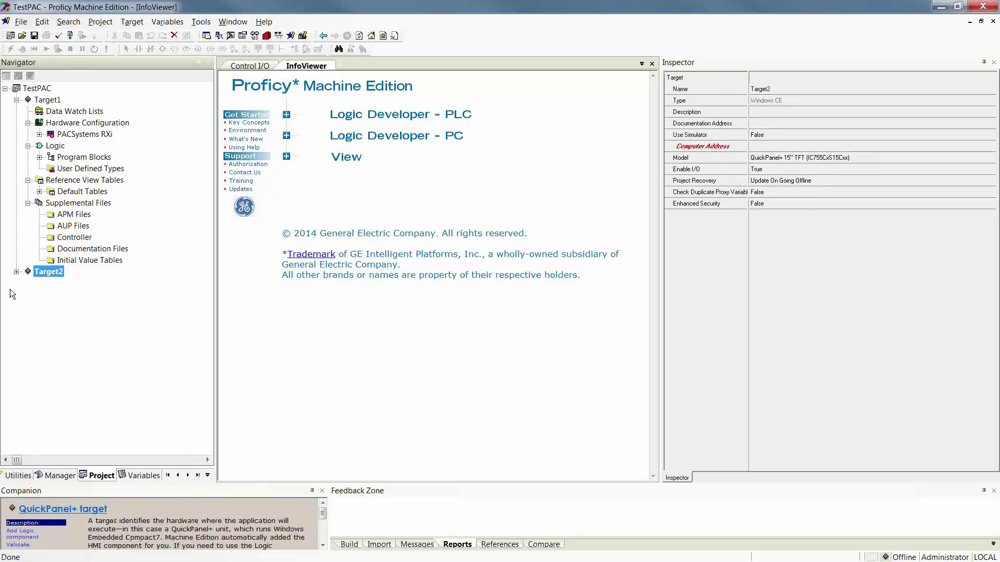
{"action": "right_click", "coordinate": [45, 90]}
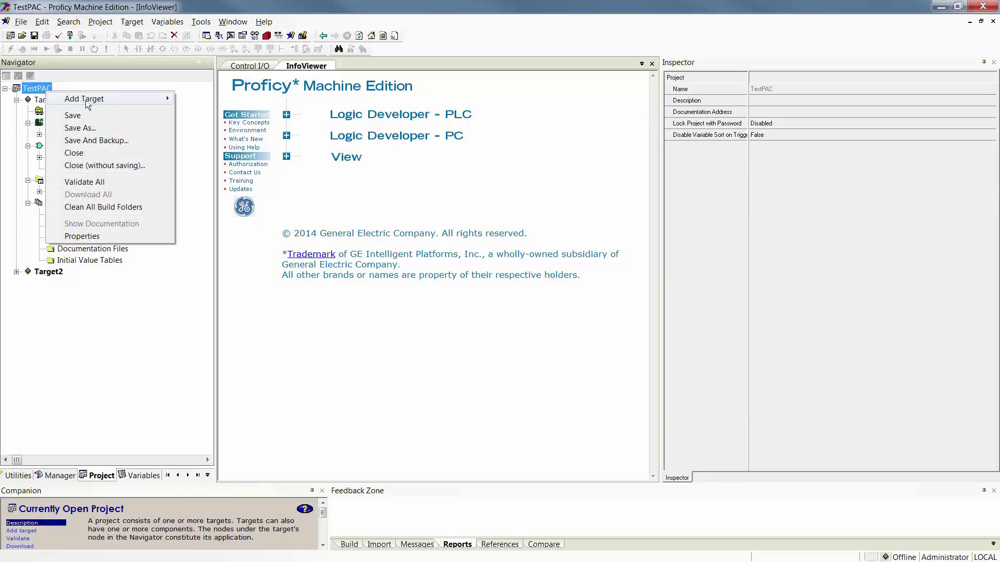
{"action": "mouse_move", "coordinate": [88, 102]}
{"action": "mouse_move", "coordinate": [249, 101]}
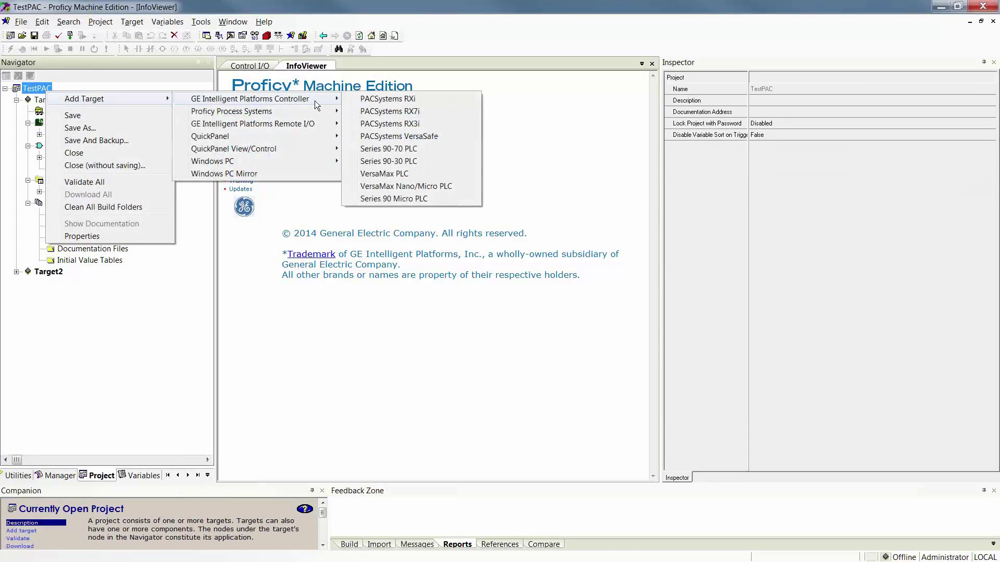
{"action": "left_click", "coordinate": [365, 124]}
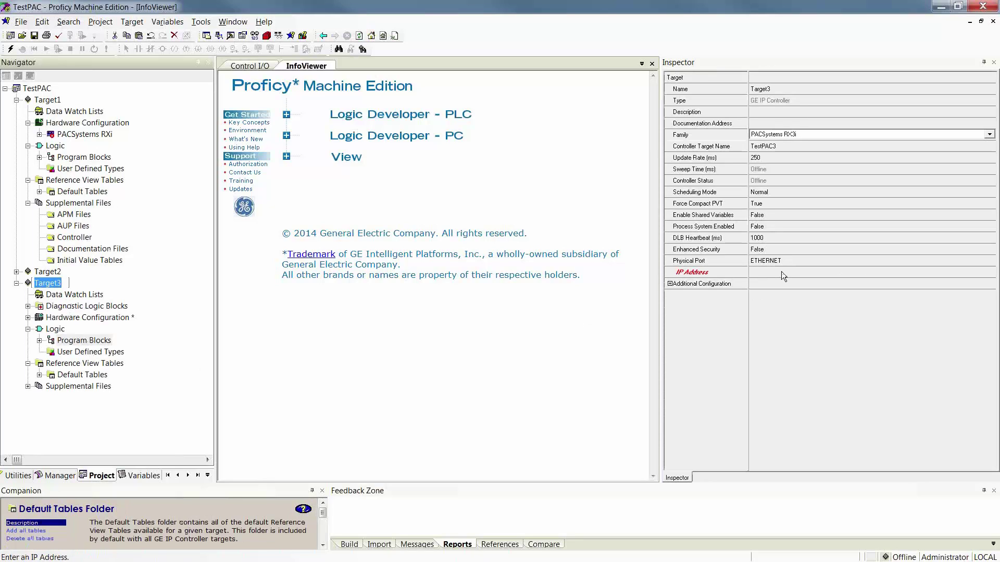
{"action": "key", "text": "Return"}
Step: Select Target3 to show its controller properties in the Inspector
{"action": "left_click", "coordinate": [50, 104]}
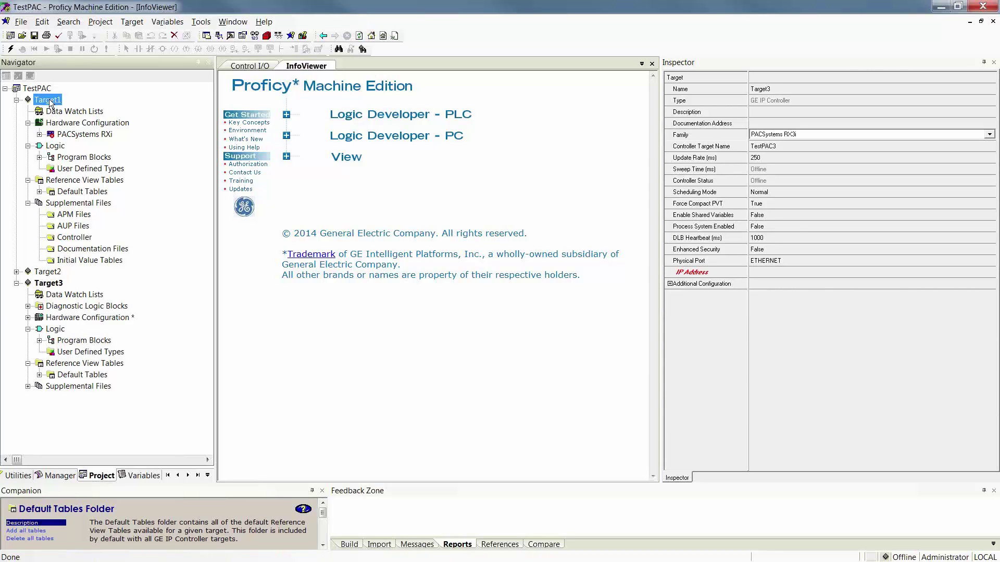
{"action": "left_click", "coordinate": [43, 271]}
{"action": "left_click", "coordinate": [42, 285]}
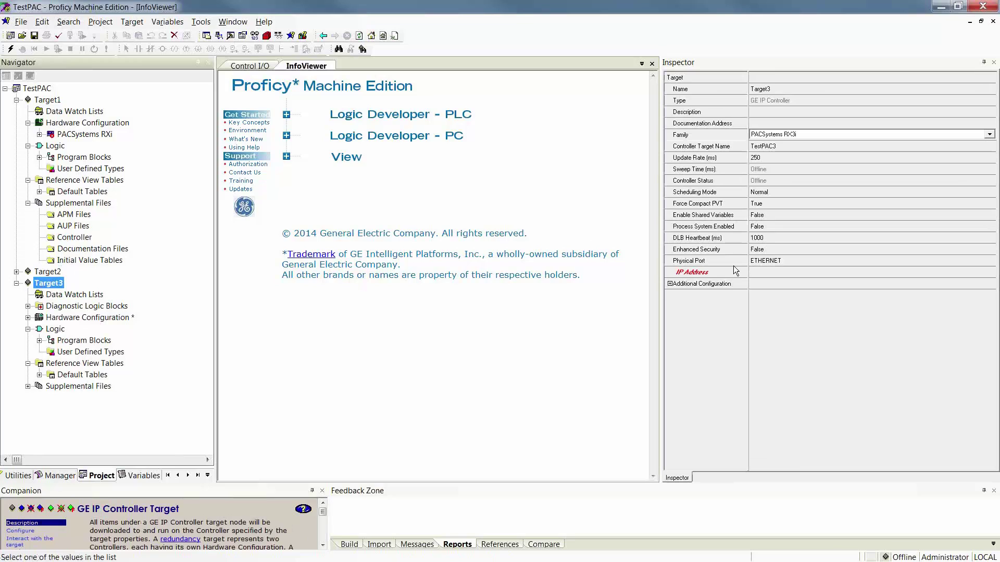
Step: Switch Target3's physical port to COM1 and back to ETHERNET, then edit the IP Address field
{"action": "left_click", "coordinate": [789, 261]}
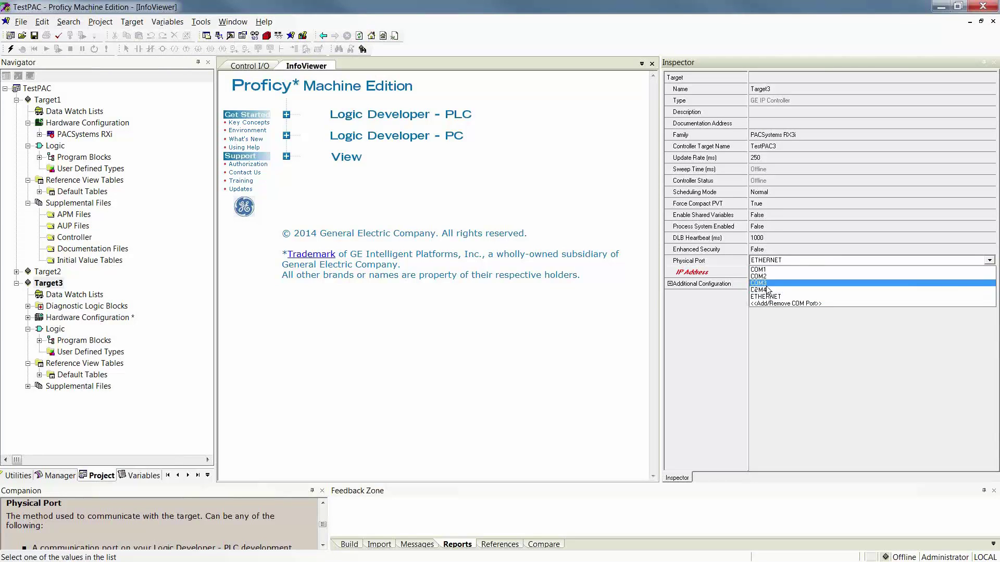
{"action": "left_click", "coordinate": [765, 269]}
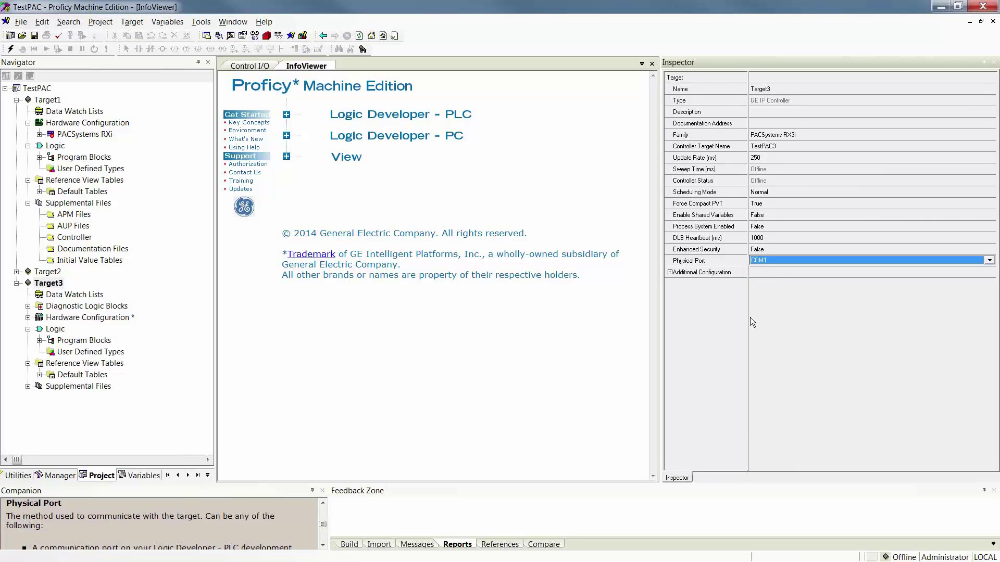
{"action": "left_click", "coordinate": [764, 259]}
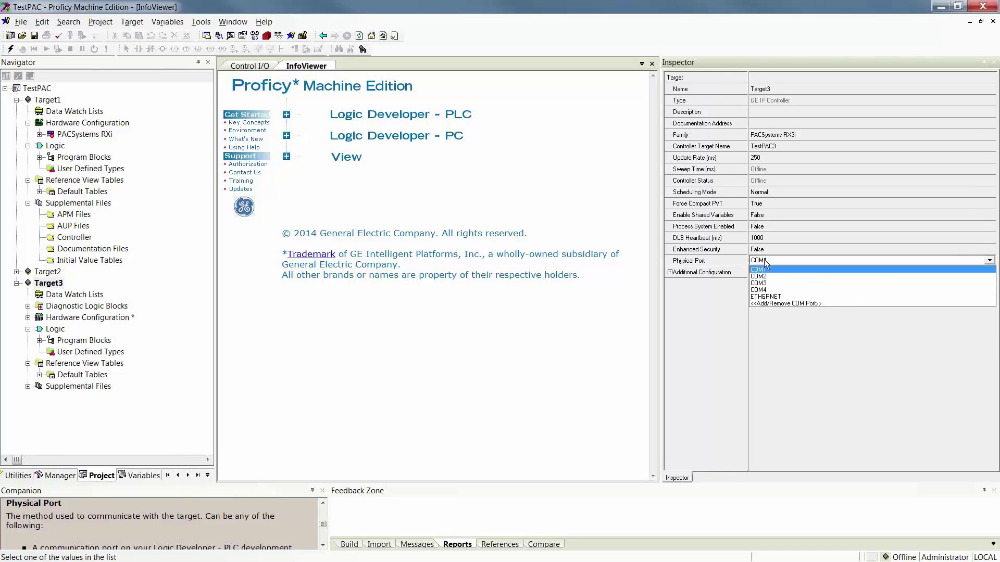
{"action": "left_click", "coordinate": [766, 296]}
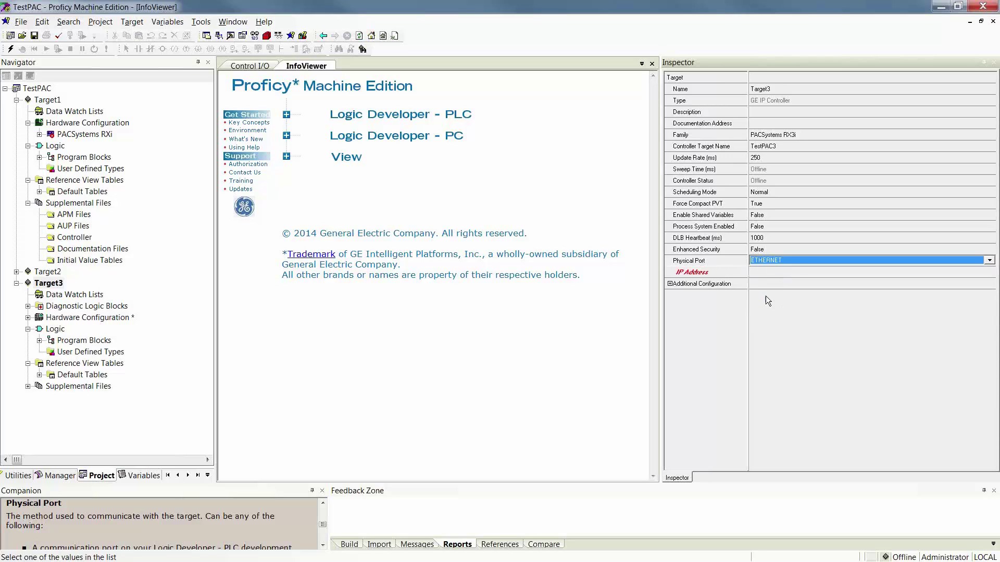
{"action": "left_click", "coordinate": [783, 272]}
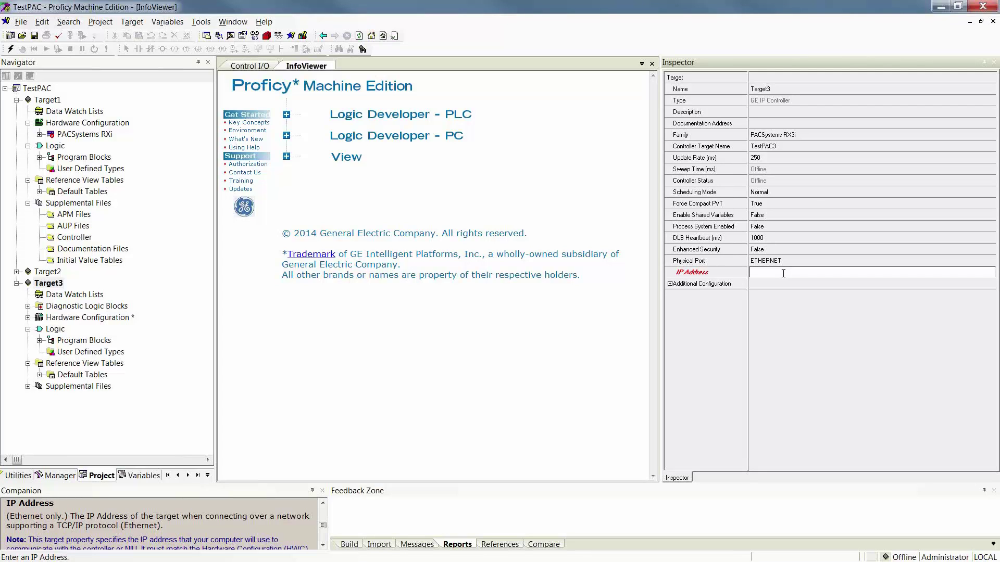
Step: Enter 192.168.2.20 as Target1's IP address in the Inspector
{"action": "left_click", "coordinate": [37, 100]}
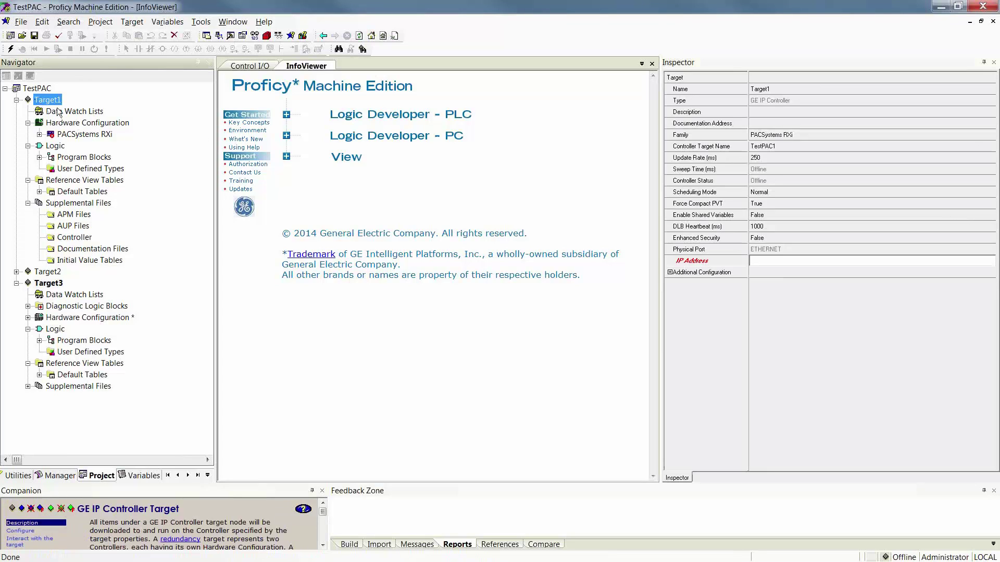
{"action": "left_click", "coordinate": [775, 262]}
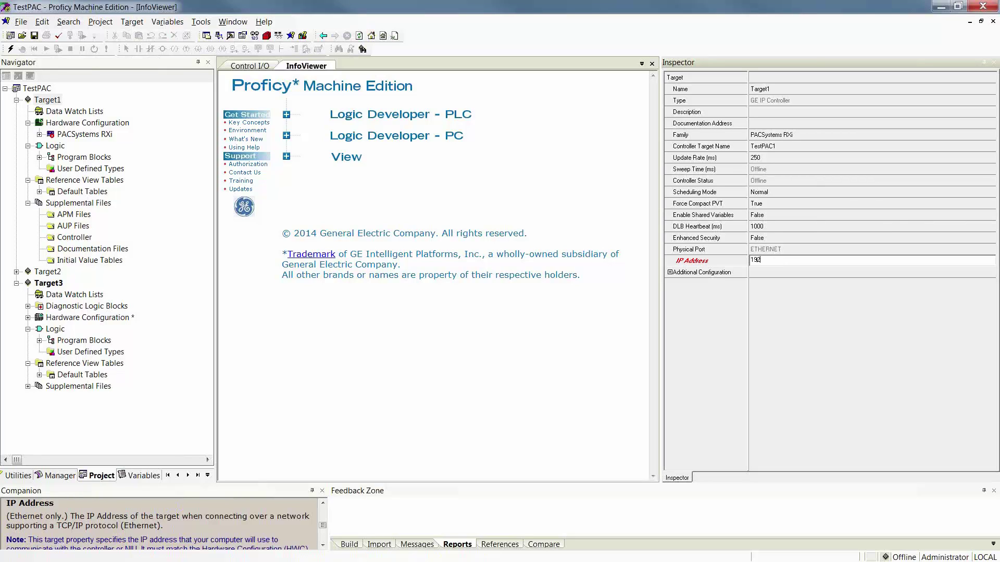
{"action": "type", "text": ".168.2.20"}
{"action": "key", "text": "Return"}
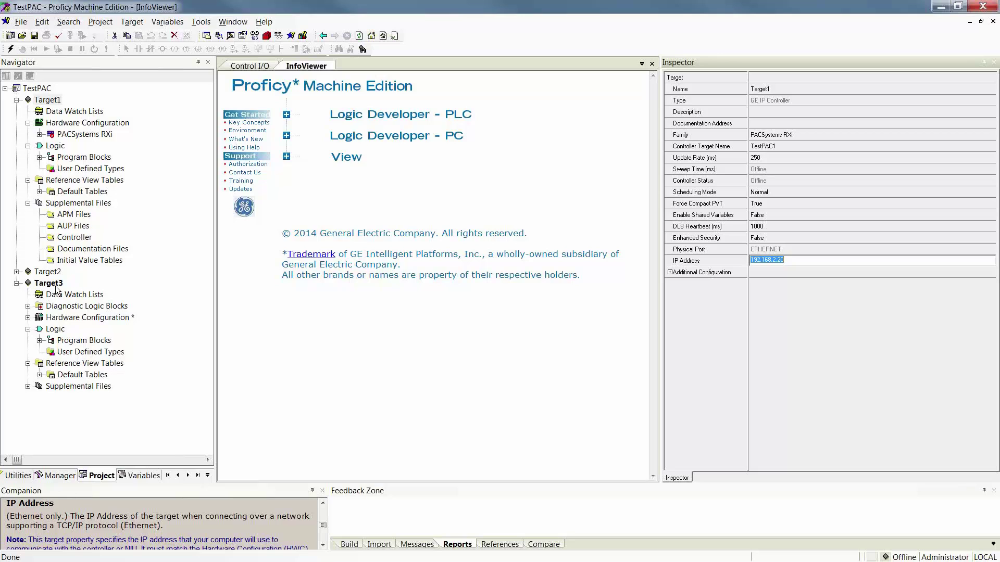
Step: Set Target1 as the active target and verify it is checked under Target > Set Active Target
{"action": "right_click", "coordinate": [56, 101]}
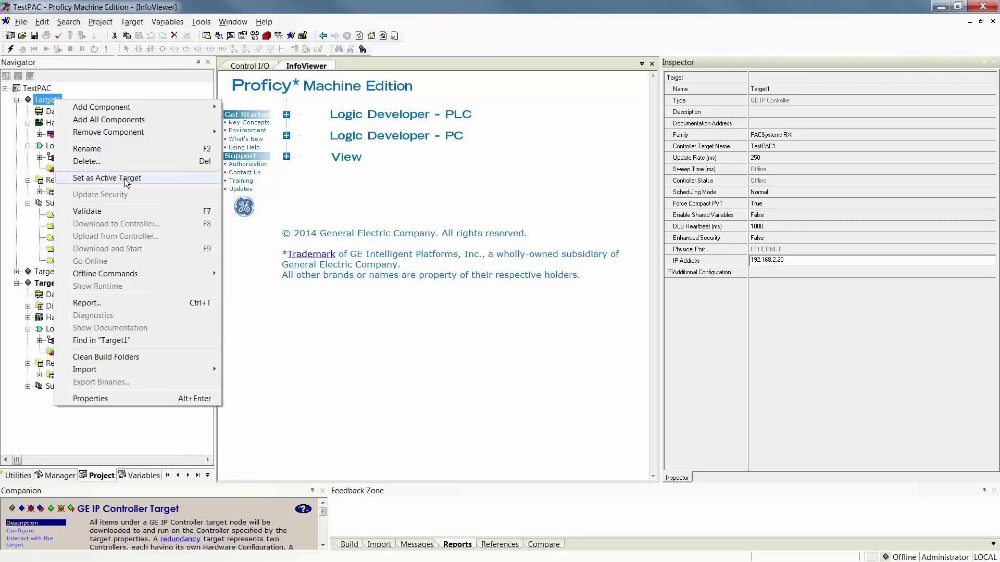
{"action": "left_click", "coordinate": [124, 179]}
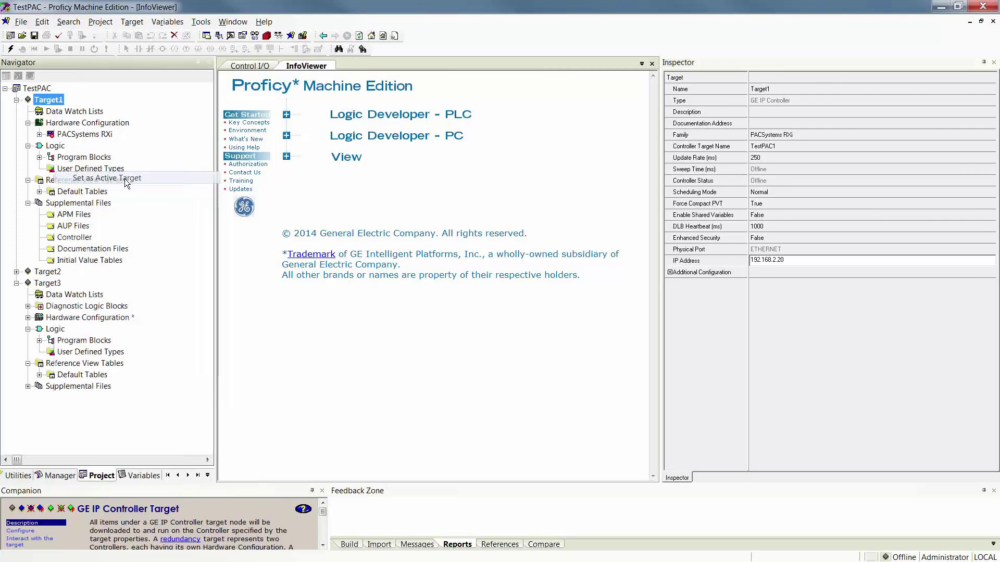
{"action": "right_click", "coordinate": [58, 102]}
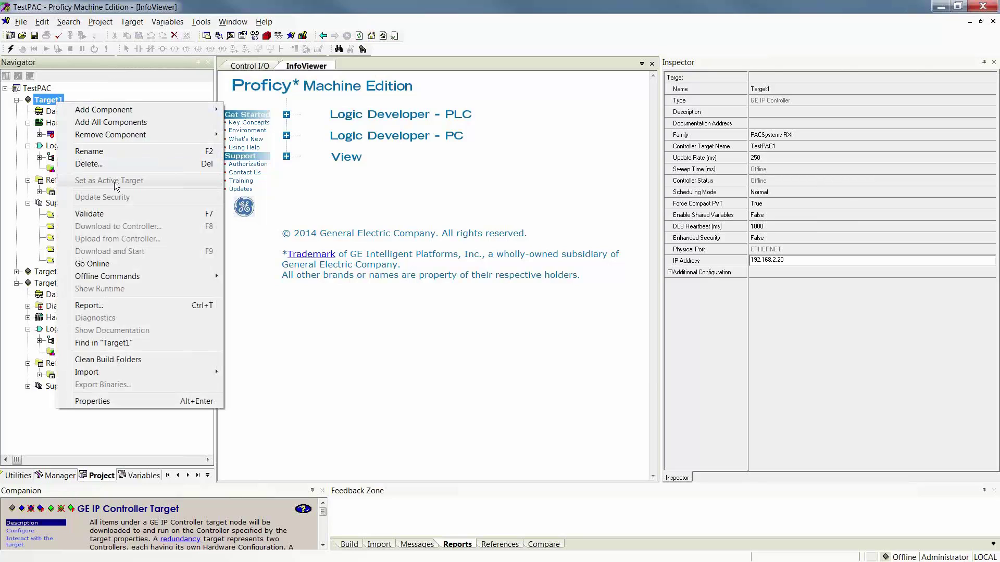
{"action": "left_click", "coordinate": [48, 99]}
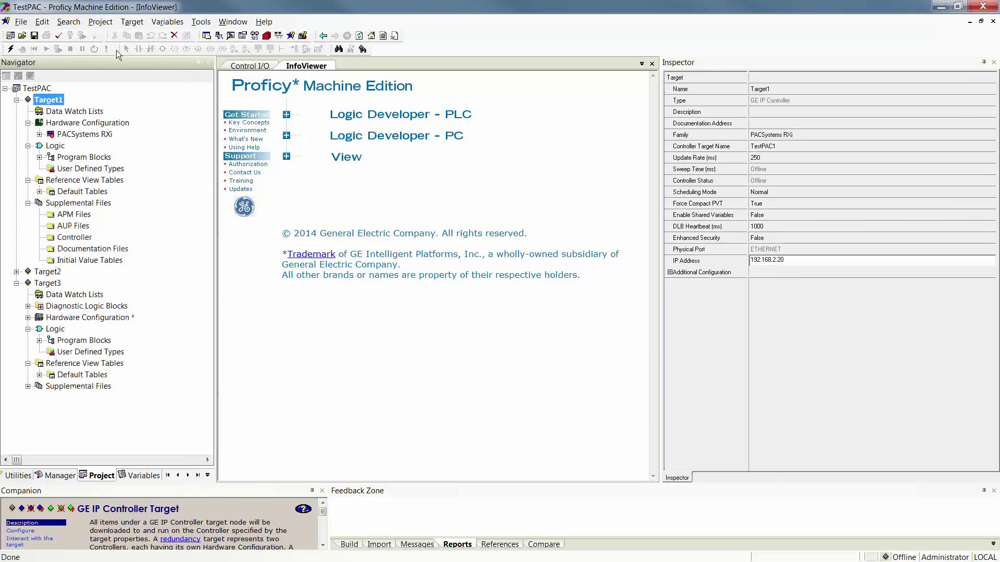
{"action": "left_click", "coordinate": [132, 21]}
{"action": "mouse_move", "coordinate": [157, 86]}
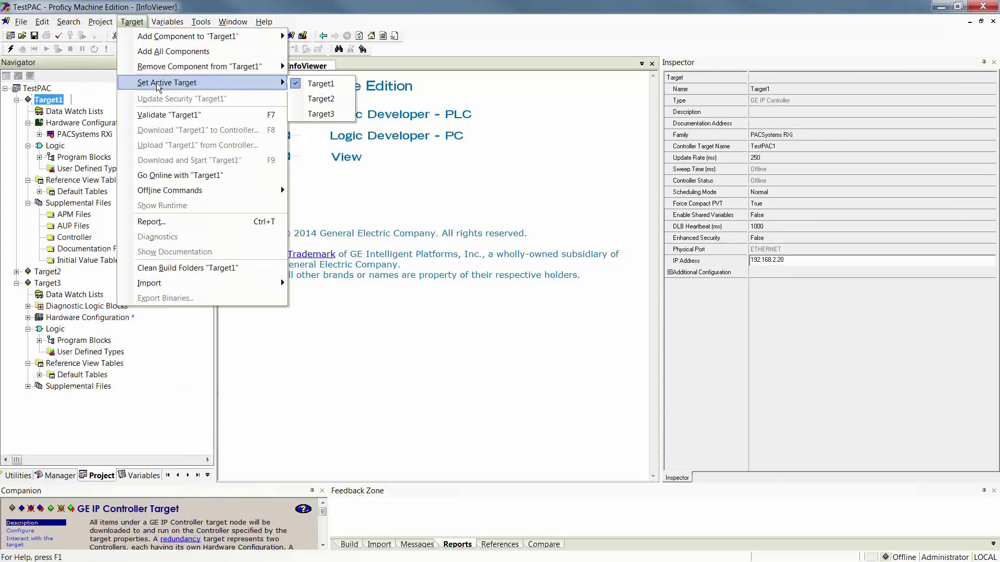
{"action": "left_click", "coordinate": [320, 87]}
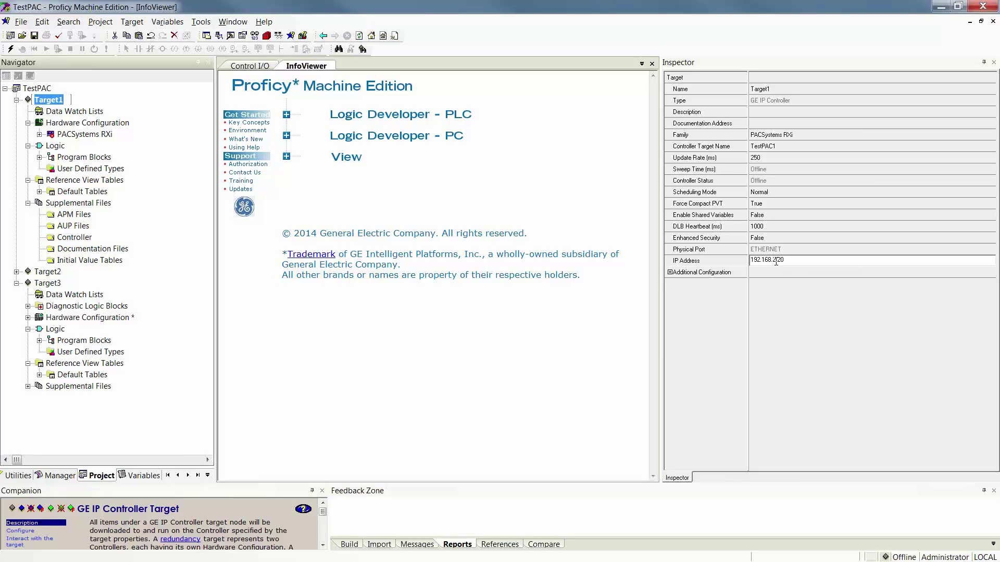
{"action": "left_click_drag", "start_coordinate": [776, 261], "coordinate": [746, 260]}
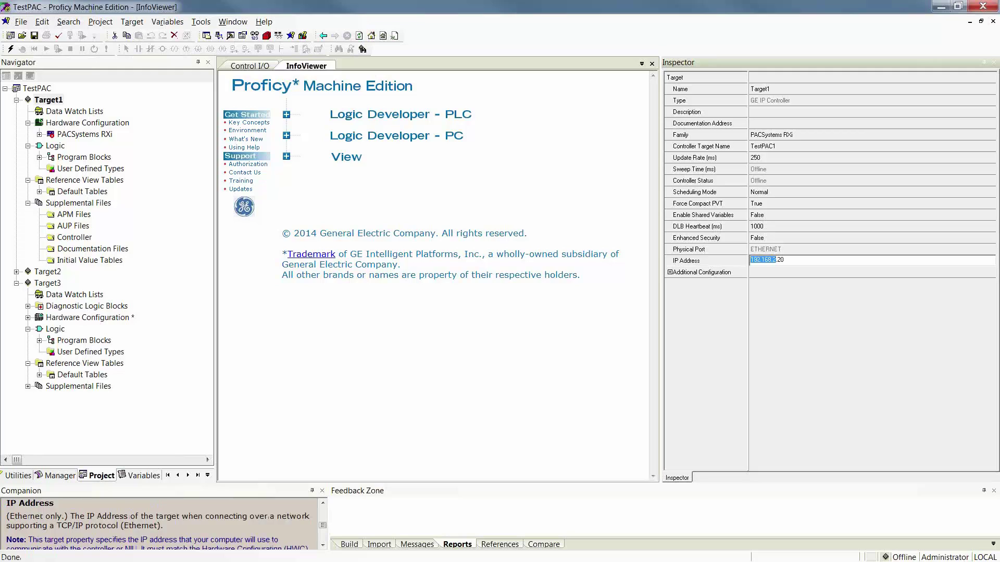
{"action": "left_click", "coordinate": [783, 260]}
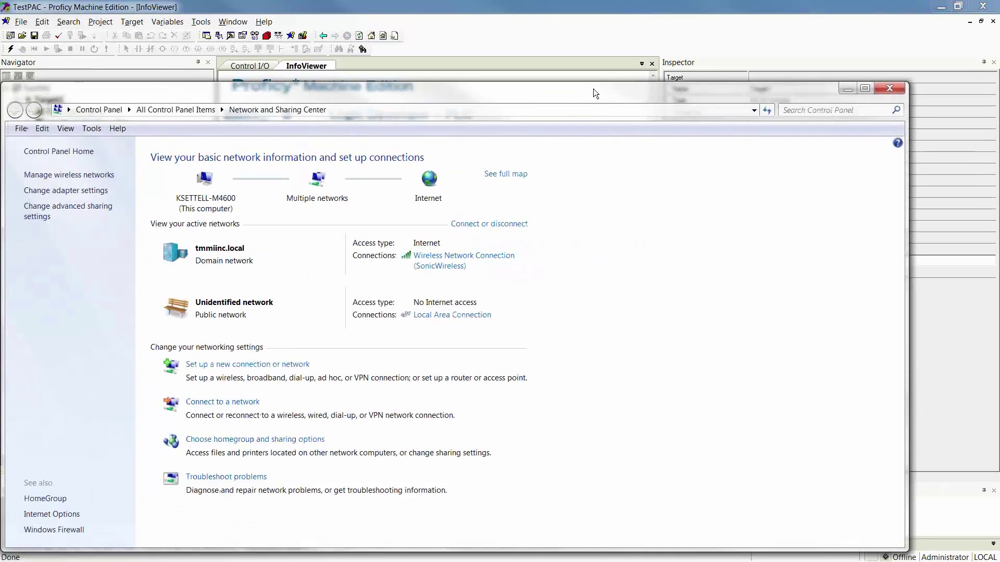
Step: Open the Local Area Connection's properties and its Internet Protocol Version 4 (TCP/IPv4) settings
{"action": "left_click_drag", "start_coordinate": [593, 89], "coordinate": [662, 77]}
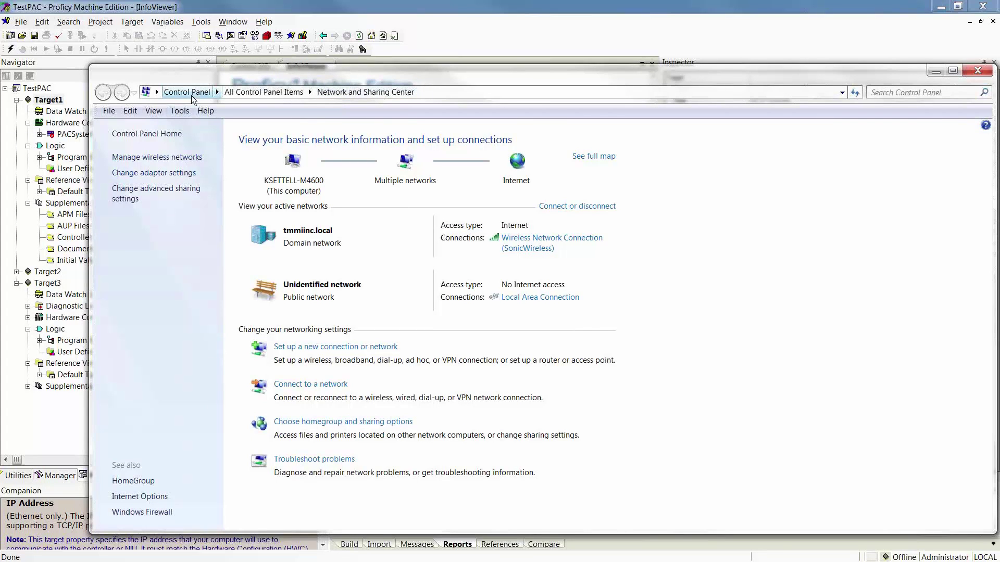
{"action": "left_click", "coordinate": [177, 176]}
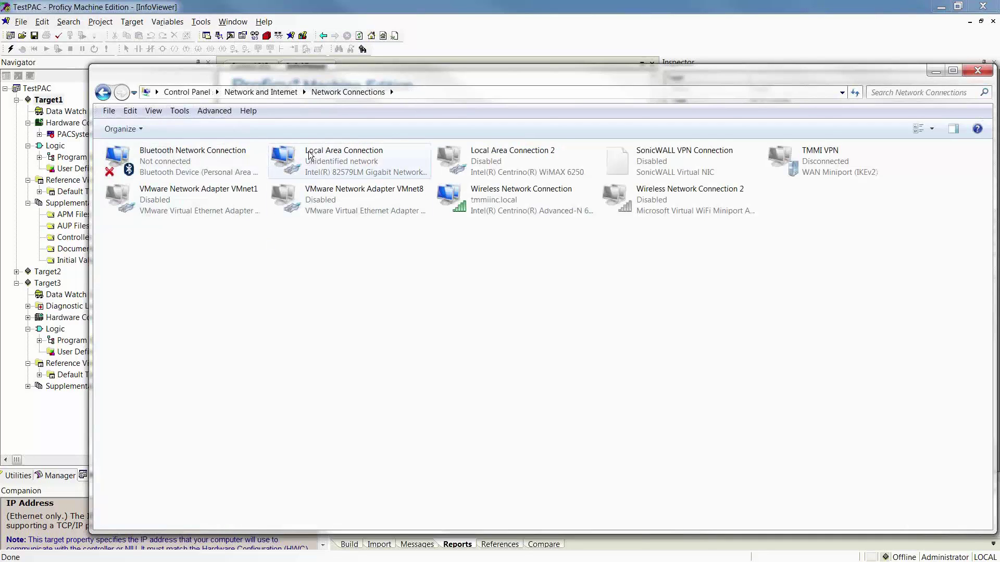
{"action": "left_click", "coordinate": [329, 170]}
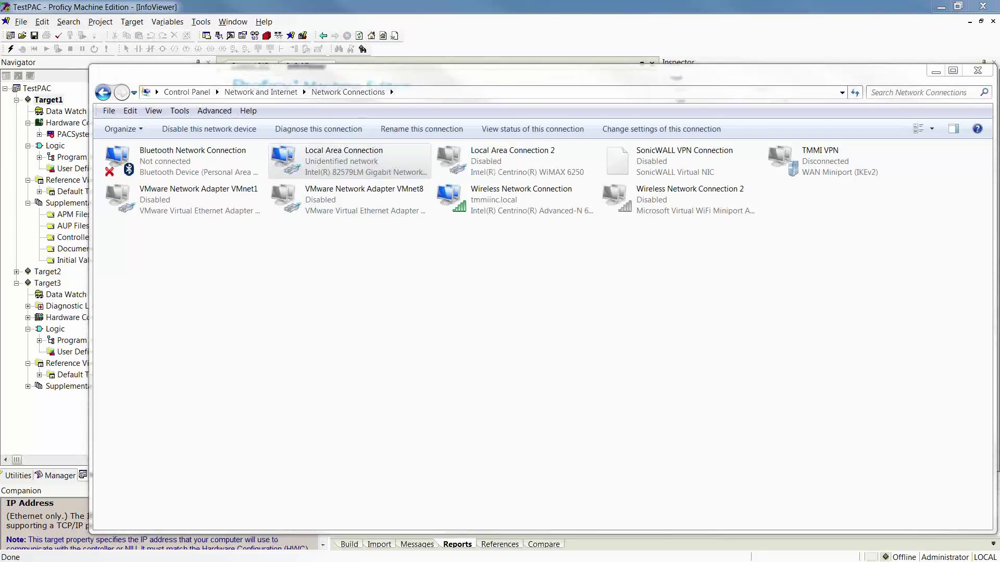
{"action": "double_click", "coordinate": [417, 175]}
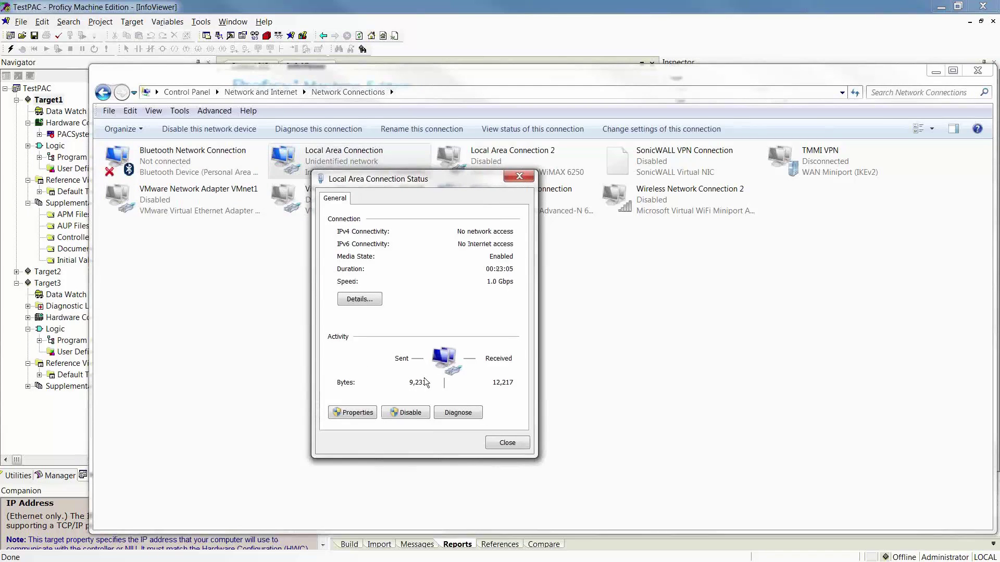
{"action": "left_click", "coordinate": [357, 413]}
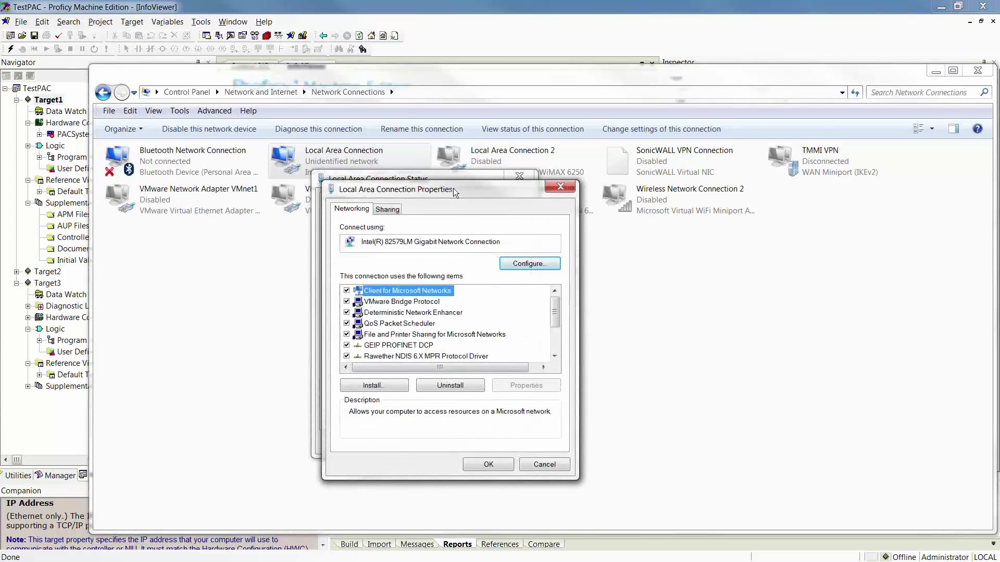
{"action": "left_click_drag", "start_coordinate": [455, 192], "coordinate": [567, 179]}
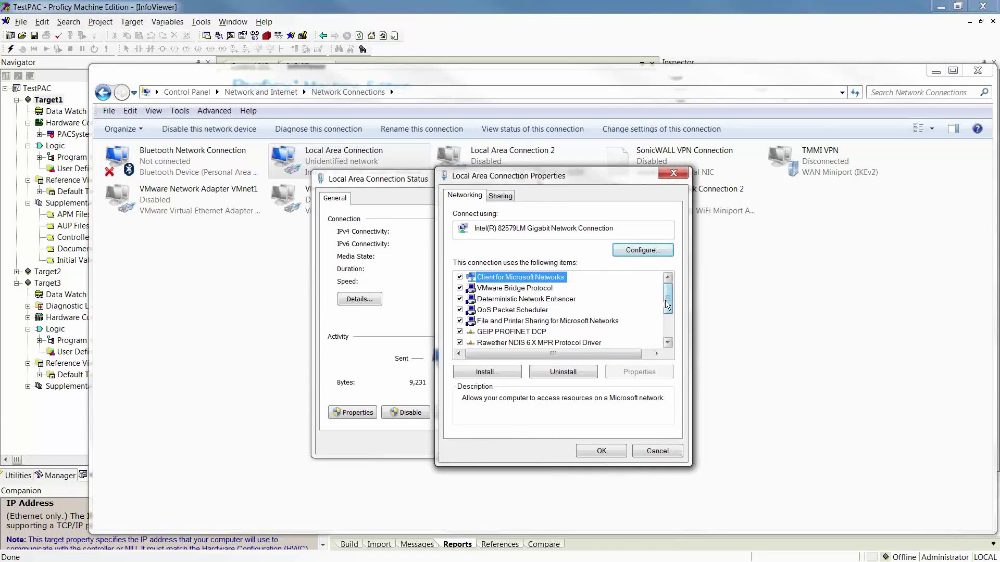
{"action": "left_click_drag", "start_coordinate": [667, 305], "coordinate": [667, 322]}
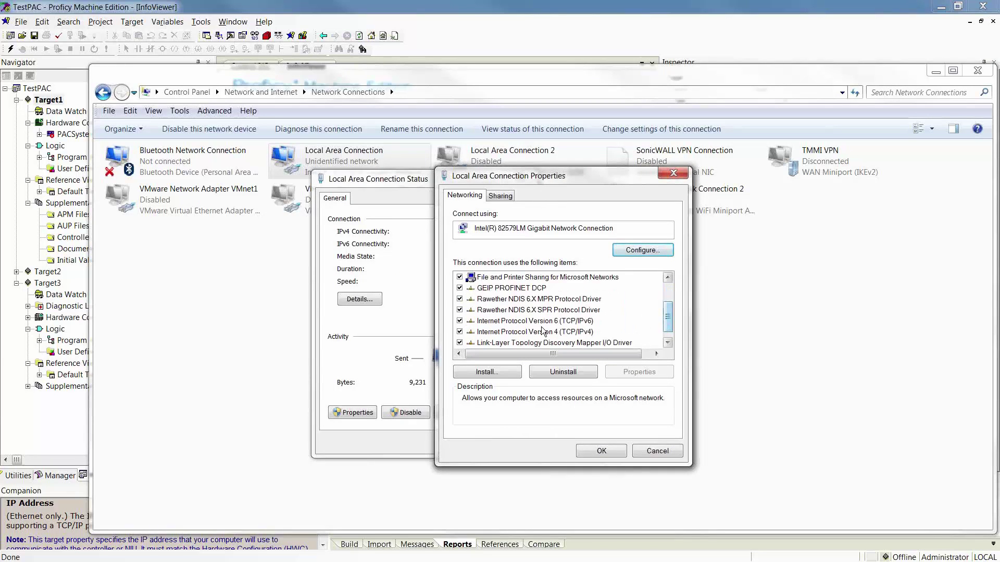
{"action": "left_click", "coordinate": [515, 333]}
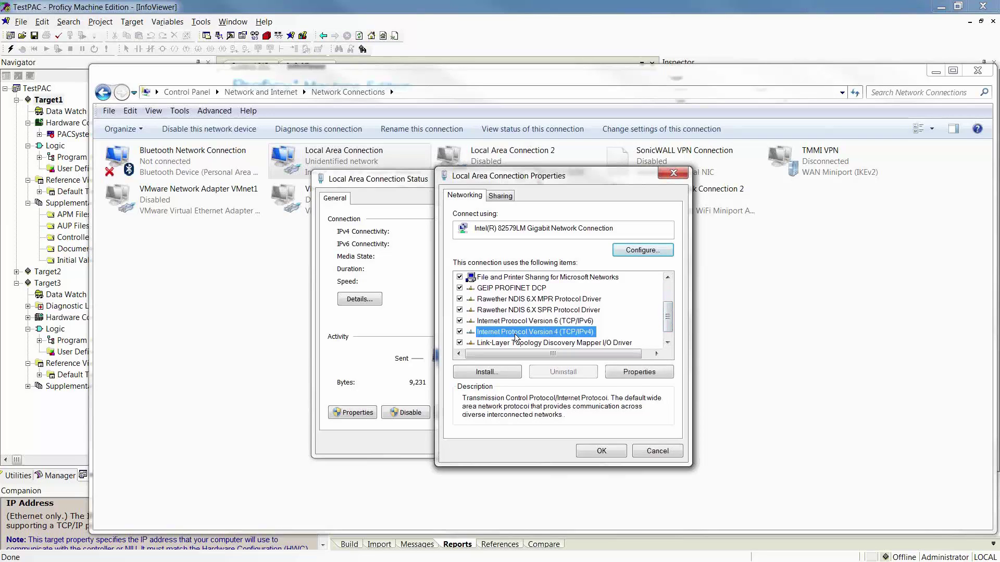
{"action": "left_click", "coordinate": [635, 373]}
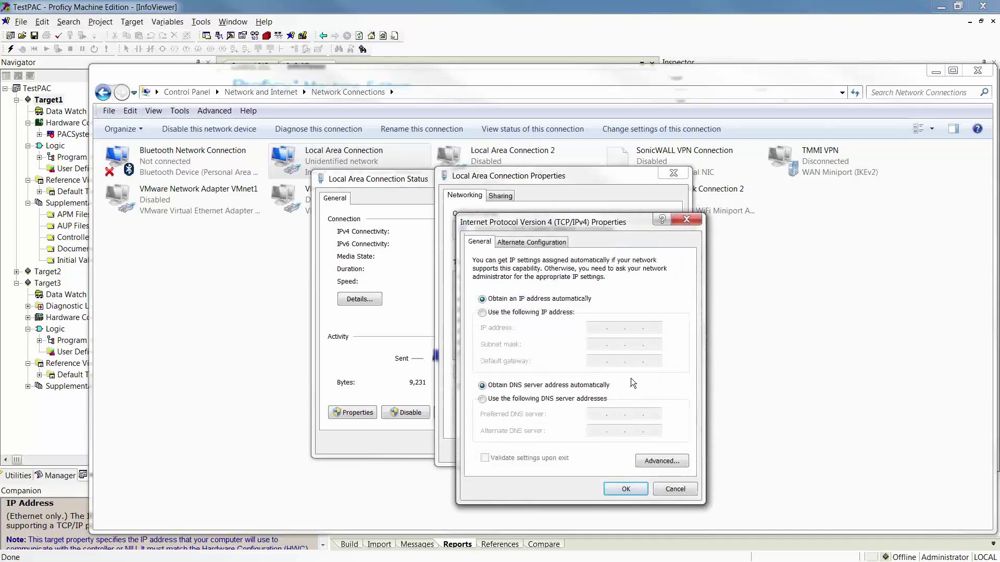
Step: Switch to a manual IP address 192.168.2.77 with subnet mask 255.255.255.0
{"action": "left_click", "coordinate": [482, 313]}
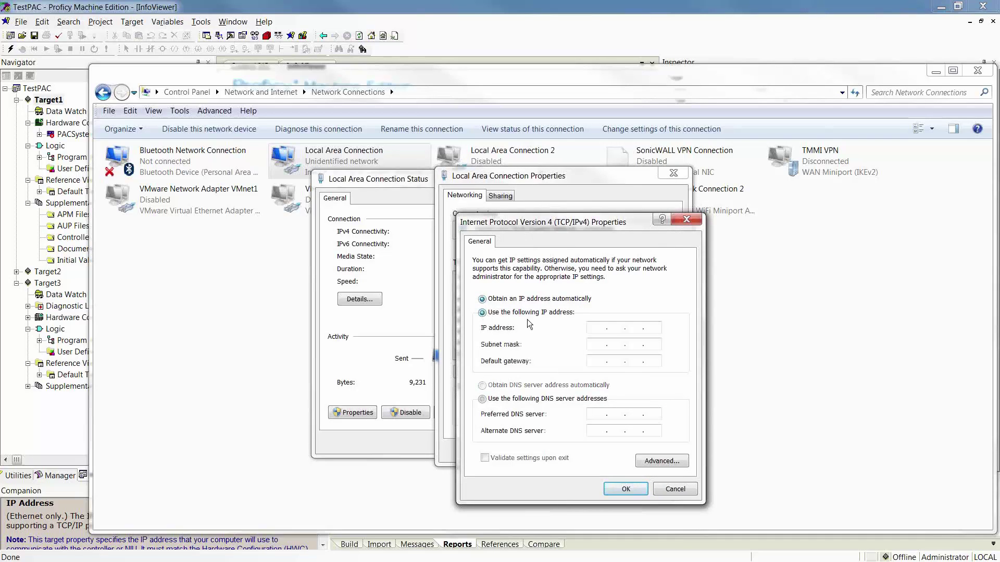
{"action": "left_click", "coordinate": [592, 327]}
{"action": "type", "text": "192.168."}
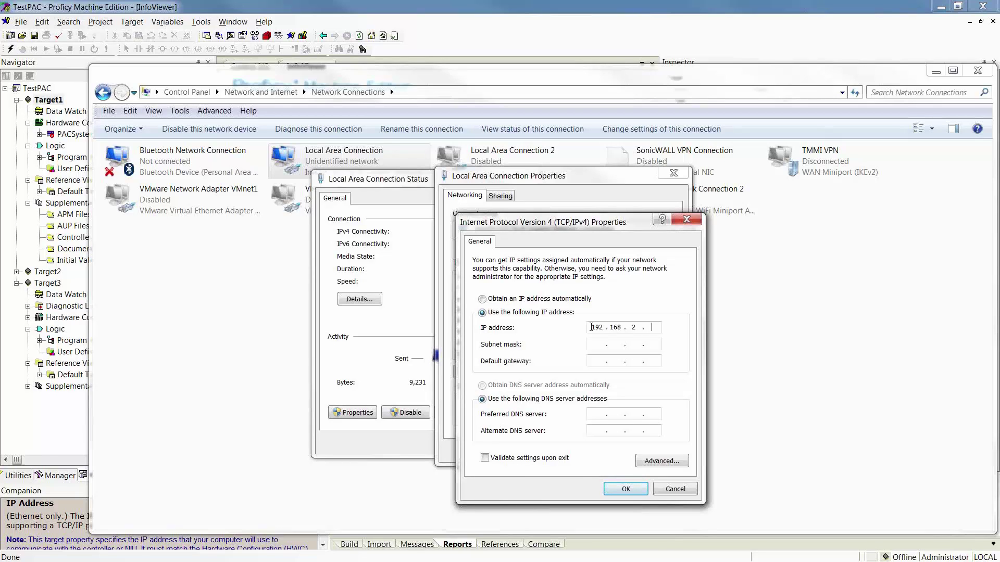
{"action": "type", "text": "77"}
{"action": "left_click", "coordinate": [635, 345]}
Step: Confirm the IPv4 settings and close the Properties and Status dialogs
{"action": "left_click", "coordinate": [626, 490]}
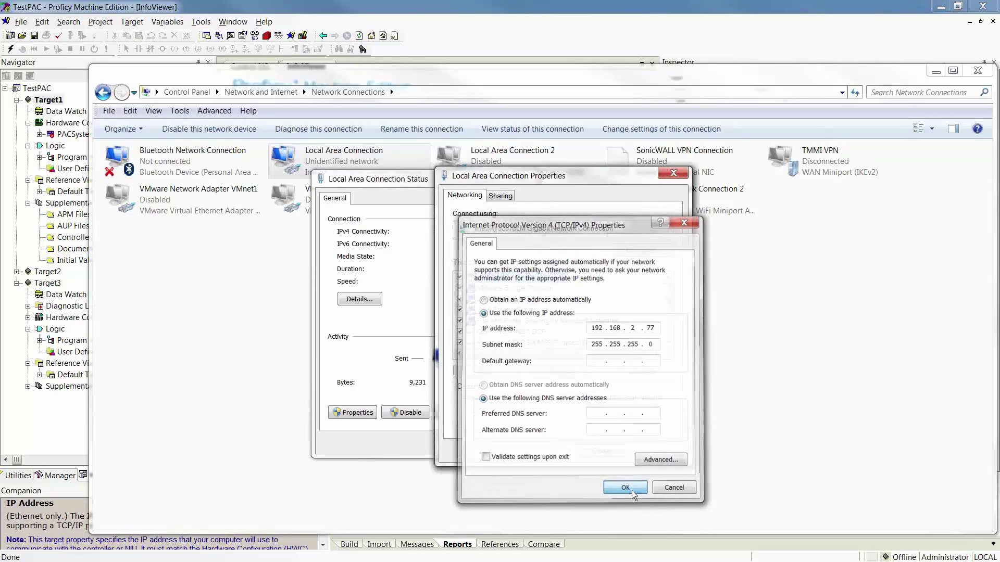
{"action": "left_click", "coordinate": [604, 451]}
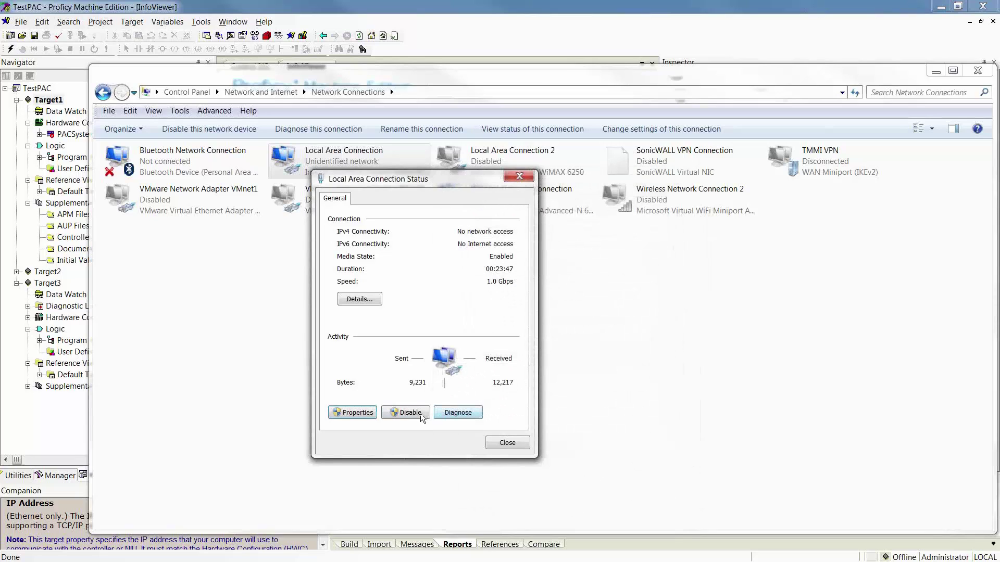
{"action": "left_click", "coordinate": [514, 444]}
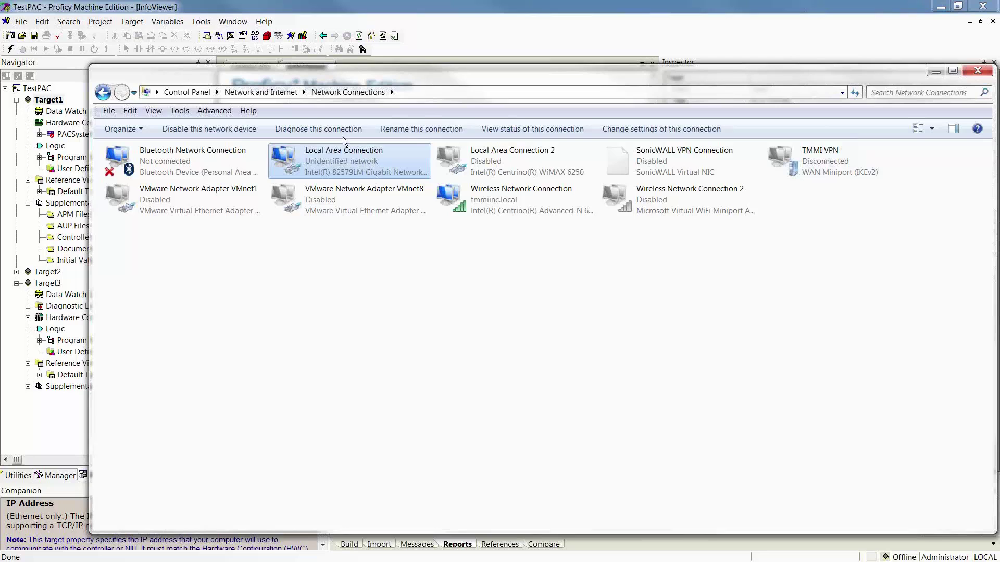
Step: Close Network Connections, then select Target1's IP address 192.168.2.20 in the Inspector and review its commands
{"action": "left_click", "coordinate": [980, 73]}
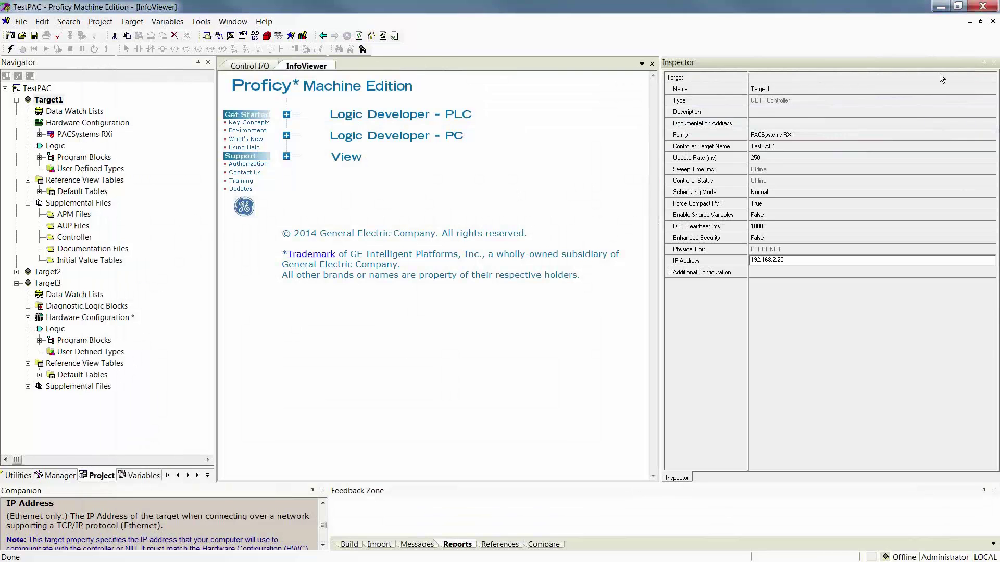
{"action": "left_click", "coordinate": [801, 261]}
{"action": "double_click", "coordinate": [802, 262]}
{"action": "right_click", "coordinate": [48, 102]}
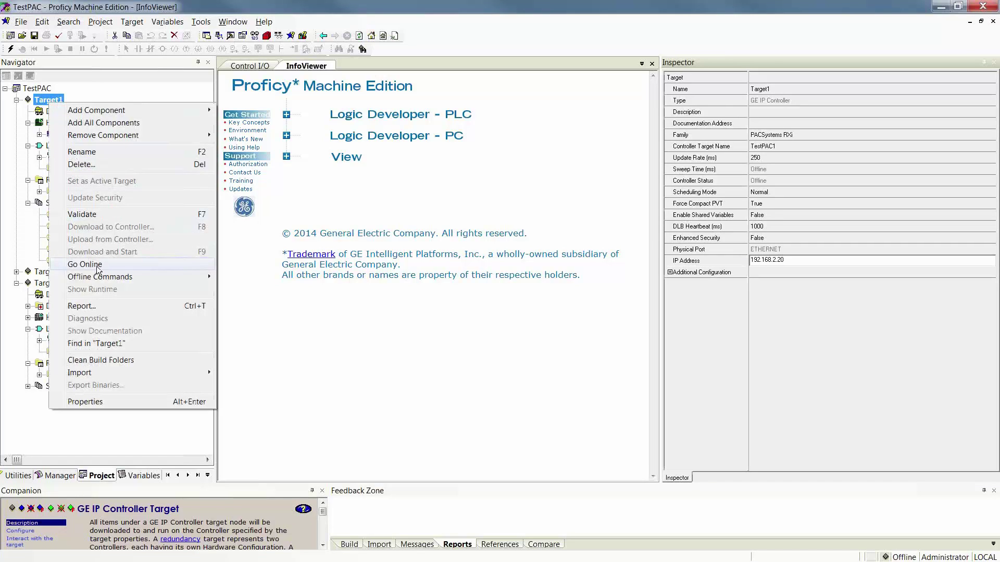
{"action": "left_click", "coordinate": [68, 71]}
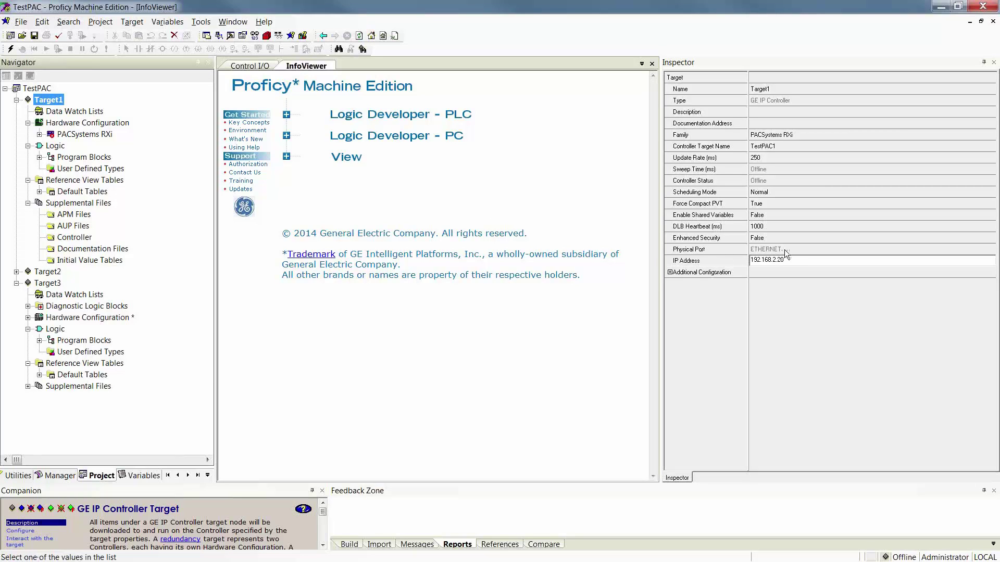
Step: Go online with Target1, go offline, then reconnect so it shows Run Enabled in Monitor mode
{"action": "left_click", "coordinate": [11, 49]}
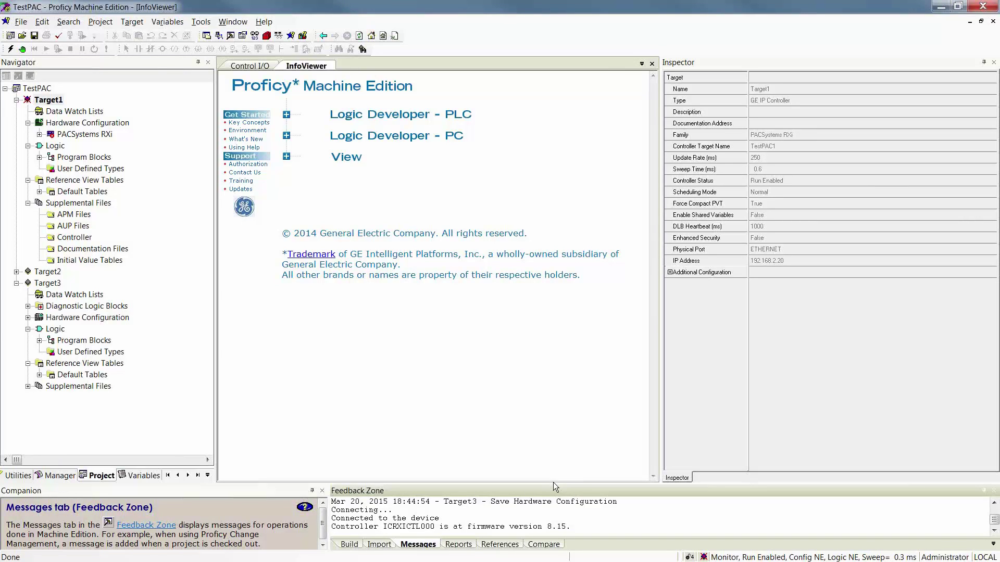
{"action": "left_click", "coordinate": [15, 51]}
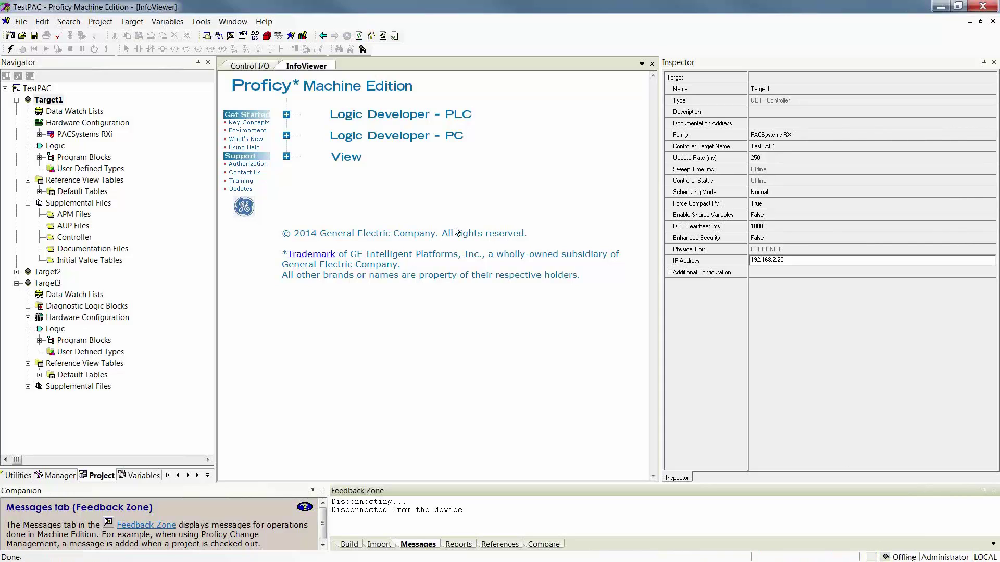
{"action": "left_click", "coordinate": [10, 49]}
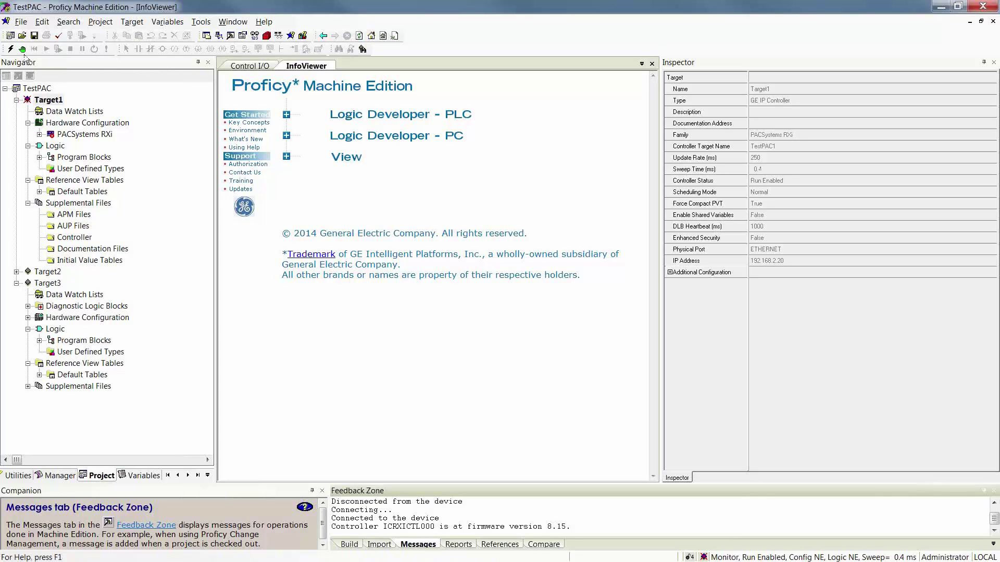
{"action": "right_click", "coordinate": [40, 102]}
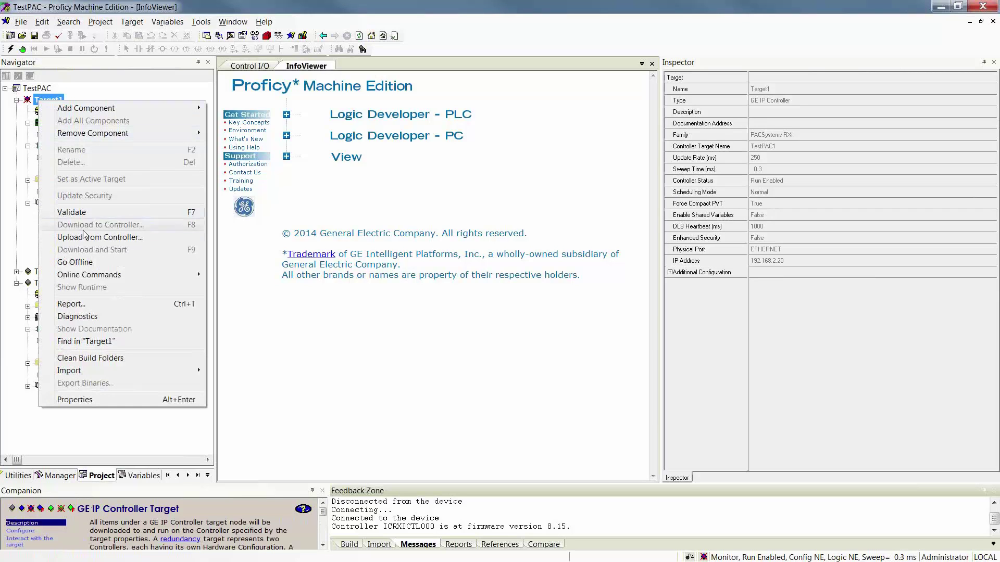
{"action": "mouse_move", "coordinate": [149, 277]}
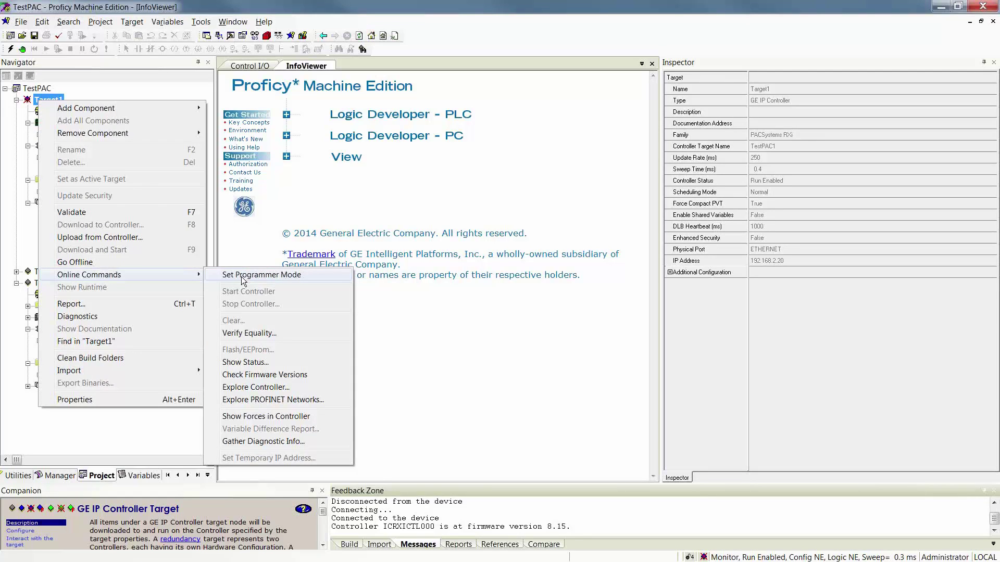
{"action": "left_click", "coordinate": [241, 277]}
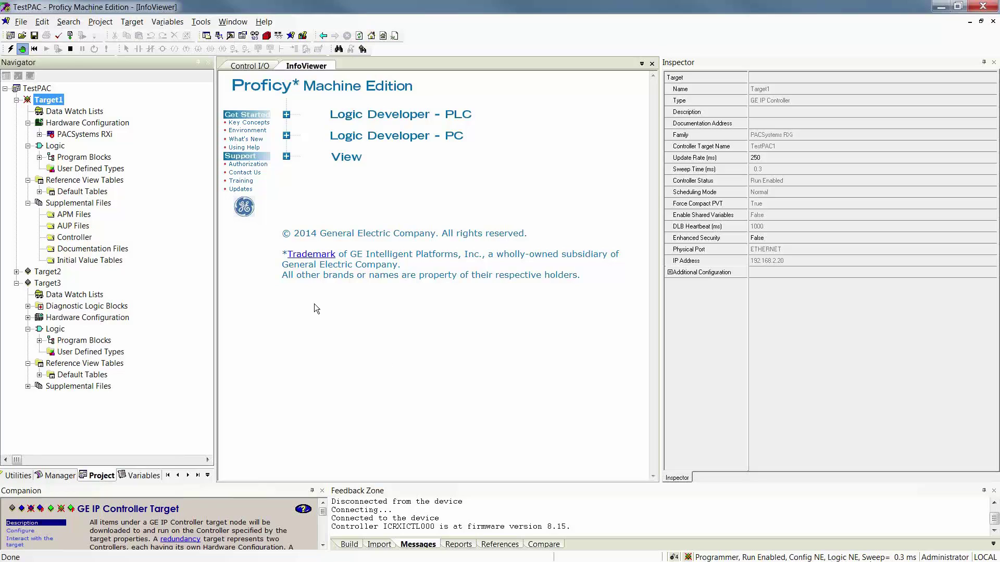
{"action": "left_click", "coordinate": [23, 51]}
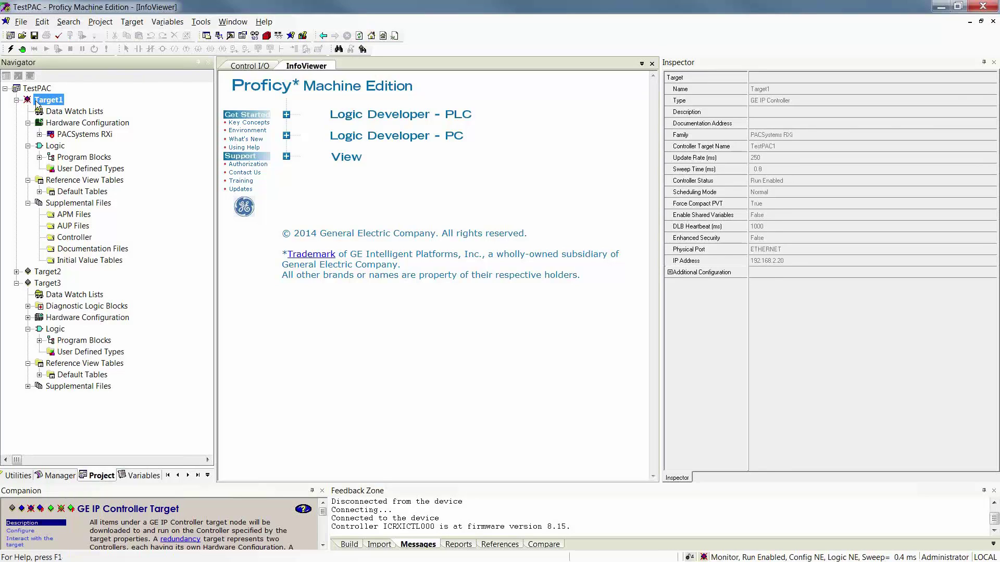
Step: Upload from Target1's controller with Initial/Forced Values and Controller Supplemental Files, overwriting the current program
{"action": "right_click", "coordinate": [51, 105]}
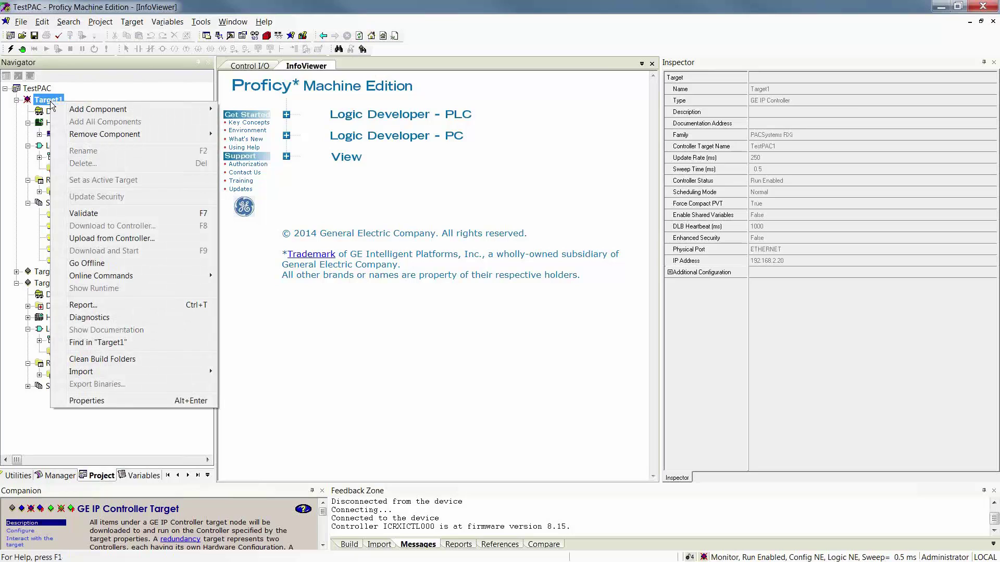
{"action": "left_click", "coordinate": [89, 238]}
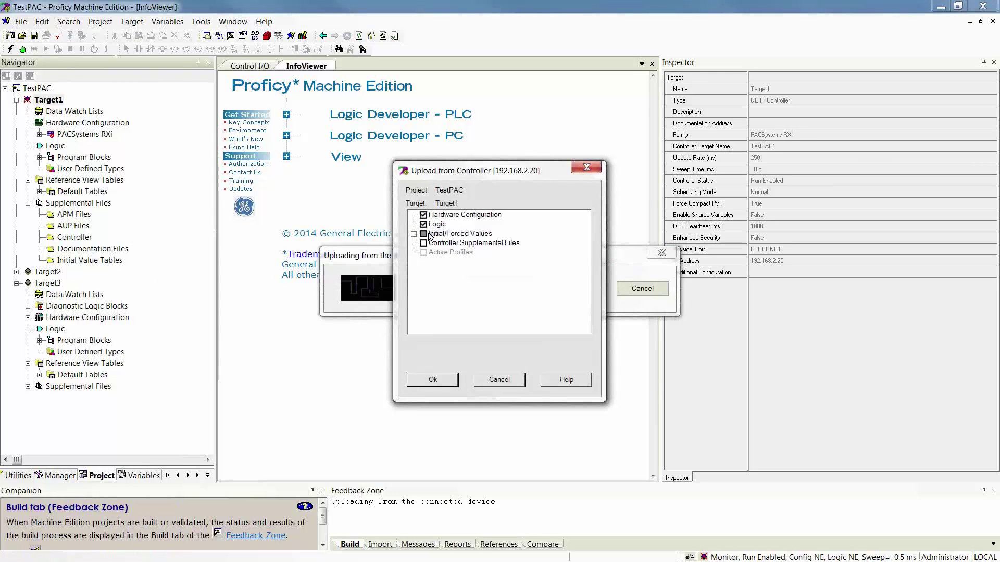
{"action": "double_click", "coordinate": [428, 235]}
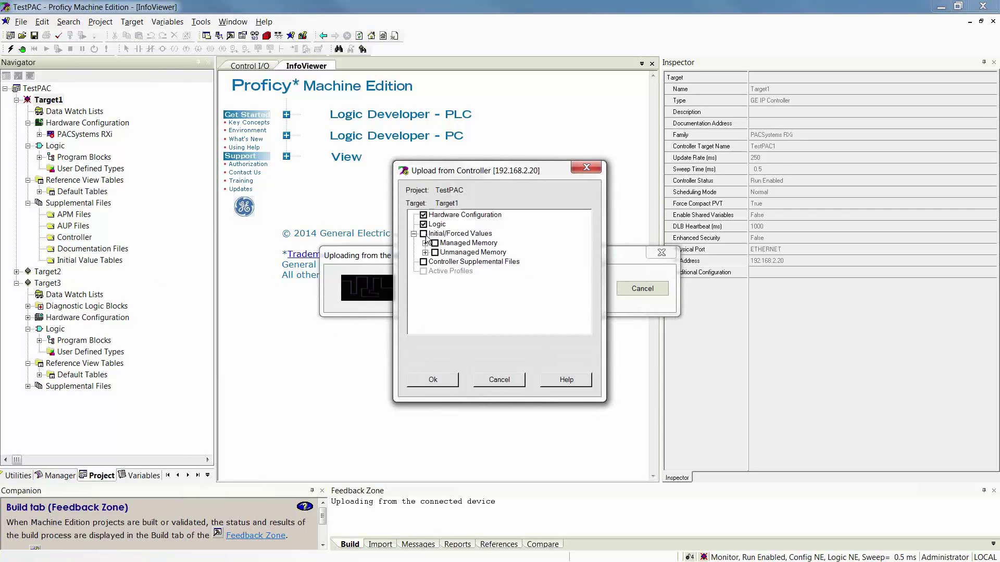
{"action": "left_click", "coordinate": [423, 235]}
{"action": "left_click", "coordinate": [423, 262]}
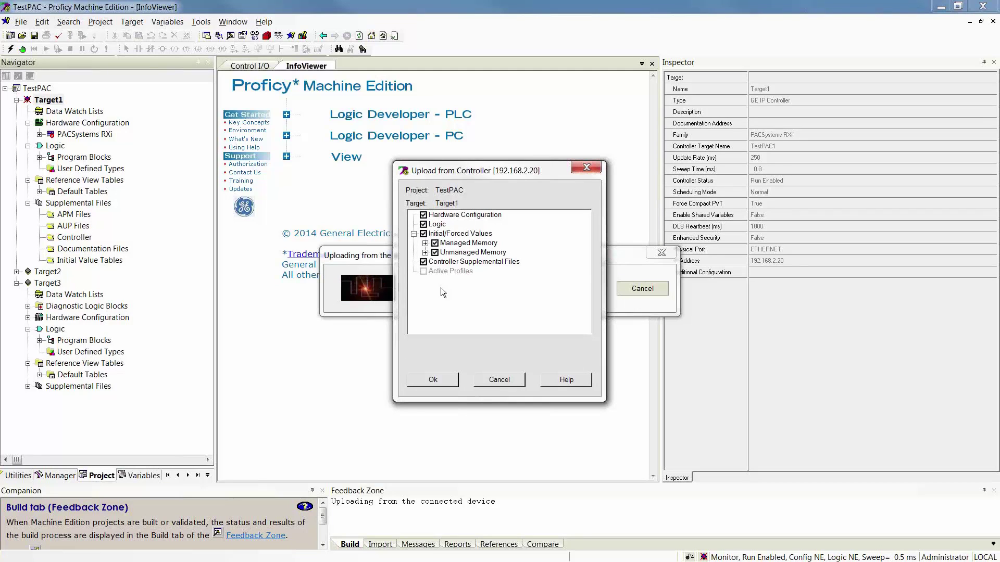
{"action": "left_click", "coordinate": [432, 380]}
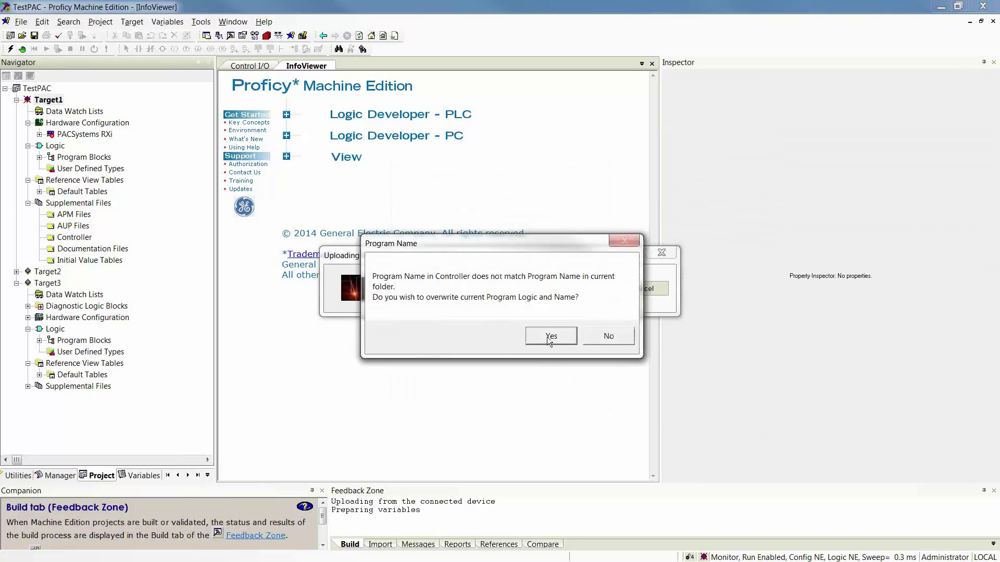
{"action": "left_click", "coordinate": [532, 334]}
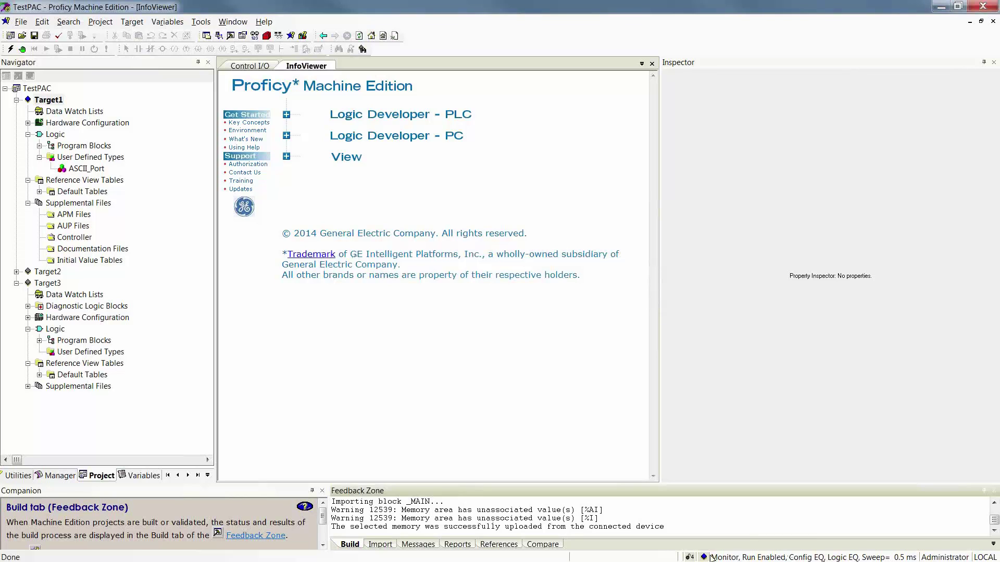
Step: Toggle the online Target1 session from Monitor to Programmer mode, then check Target1's command list
{"action": "left_click", "coordinate": [22, 49]}
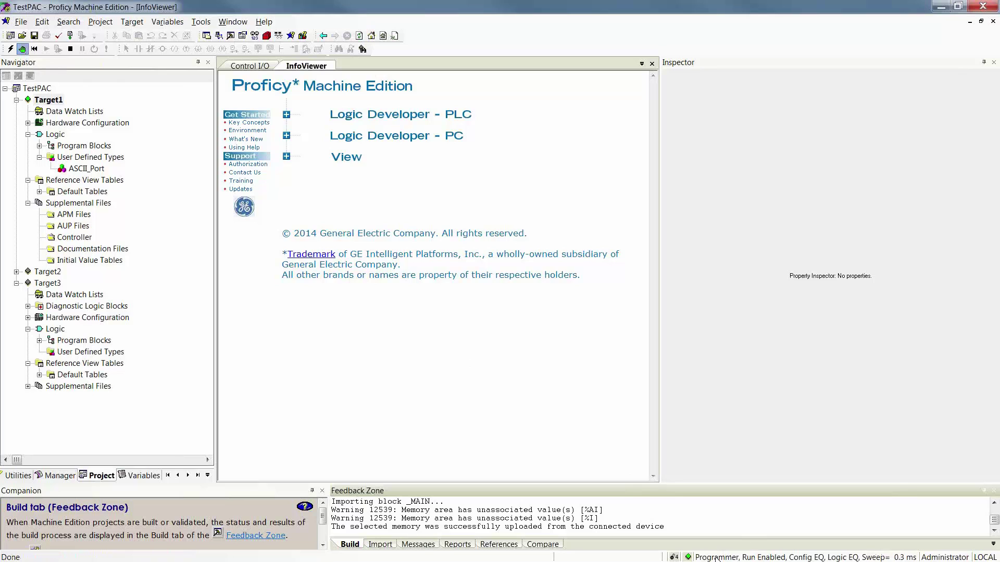
{"action": "right_click", "coordinate": [47, 97]}
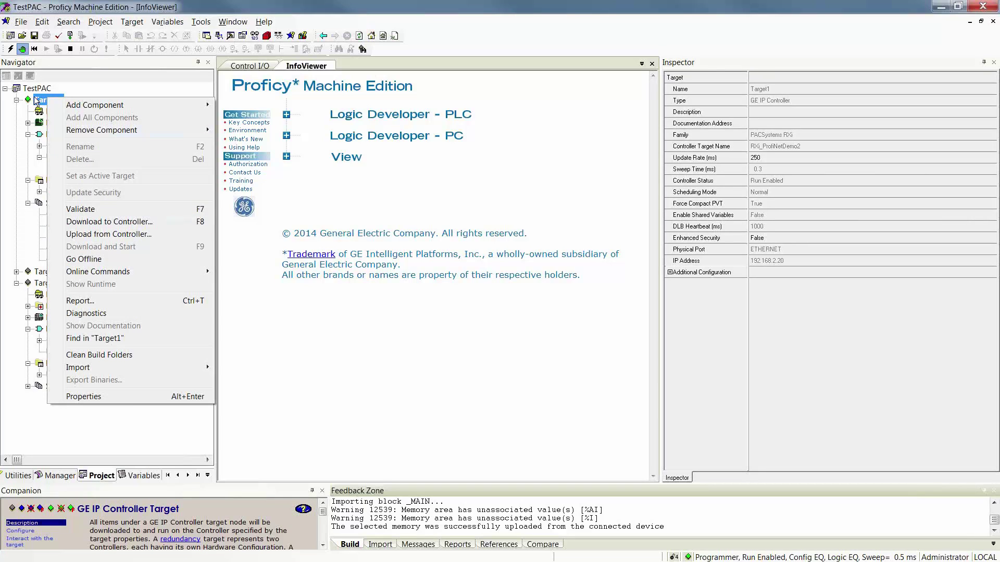
{"action": "left_click", "coordinate": [681, 512]}
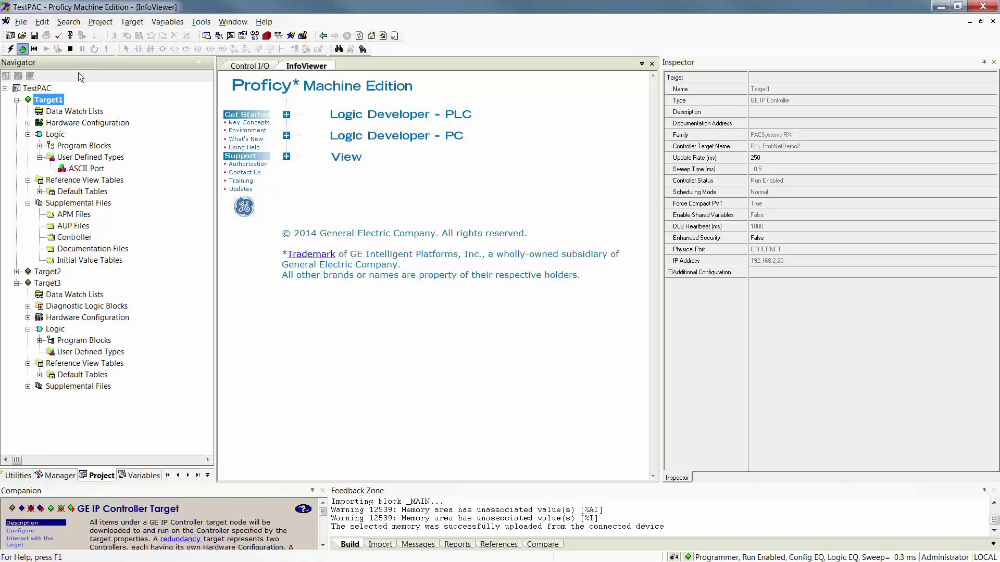
Step: Stop Target1's controller with Outputs Disabled via Online Commands > Stop Controller
{"action": "right_click", "coordinate": [35, 99]}
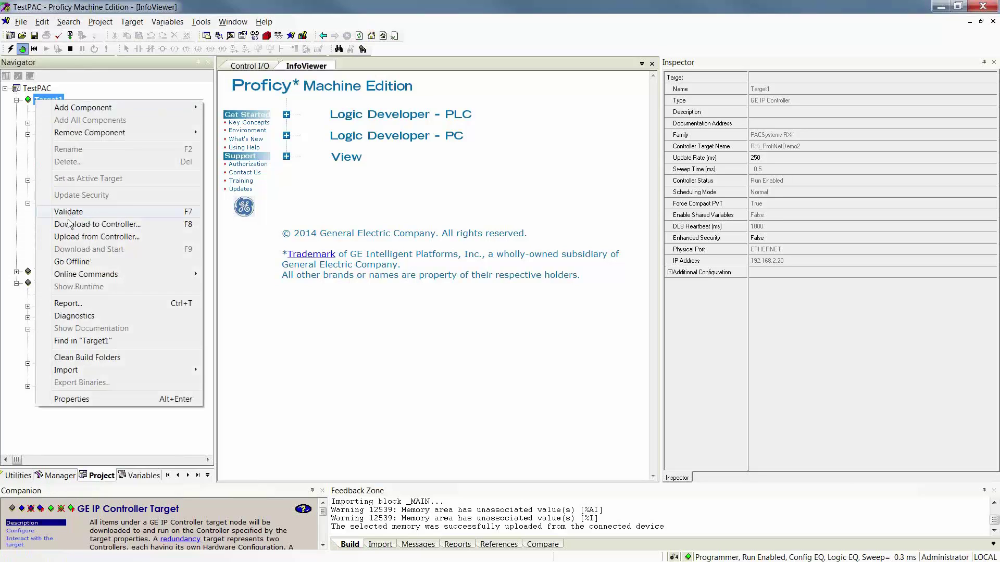
{"action": "mouse_move", "coordinate": [77, 275]}
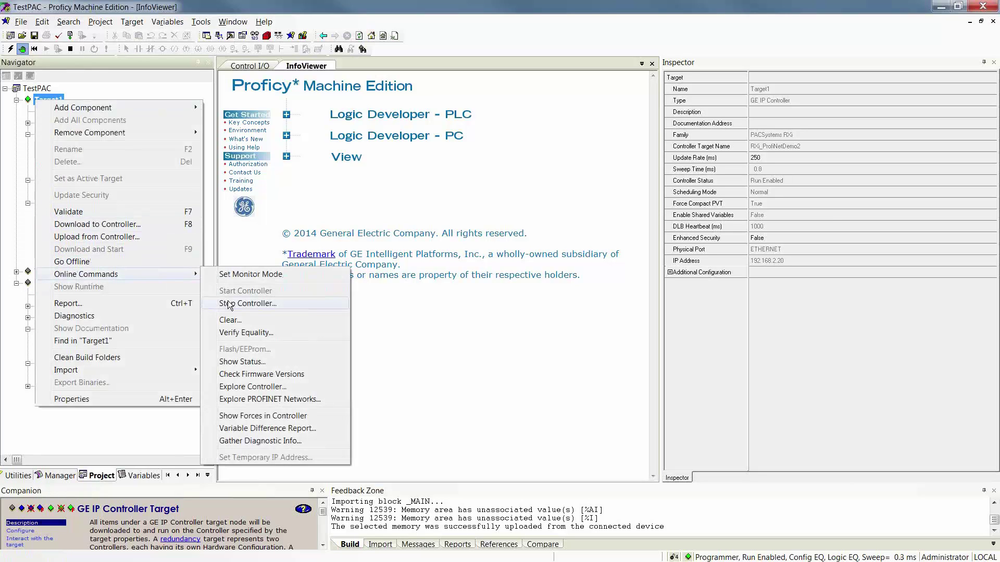
{"action": "left_click", "coordinate": [72, 49]}
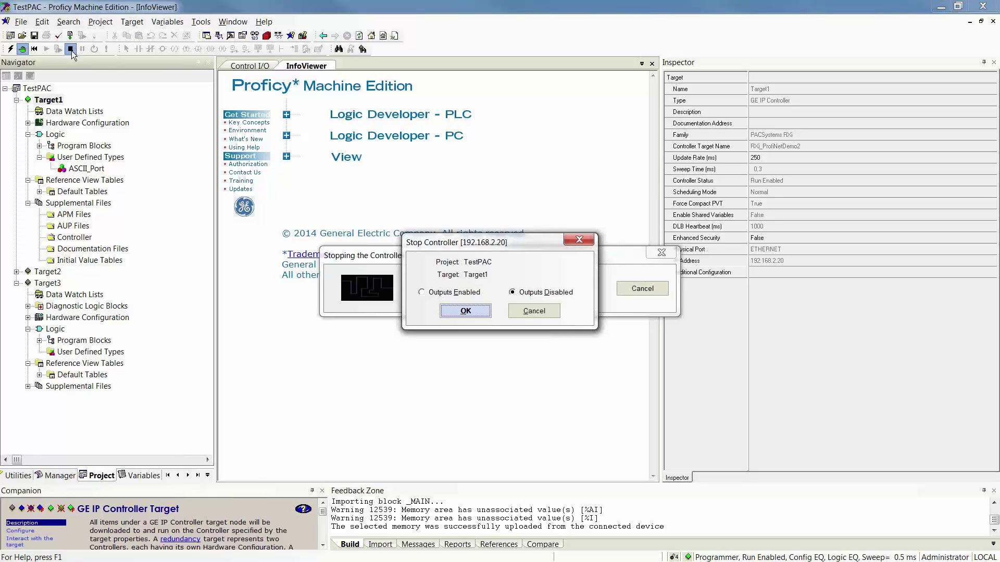
{"action": "left_click", "coordinate": [464, 311]}
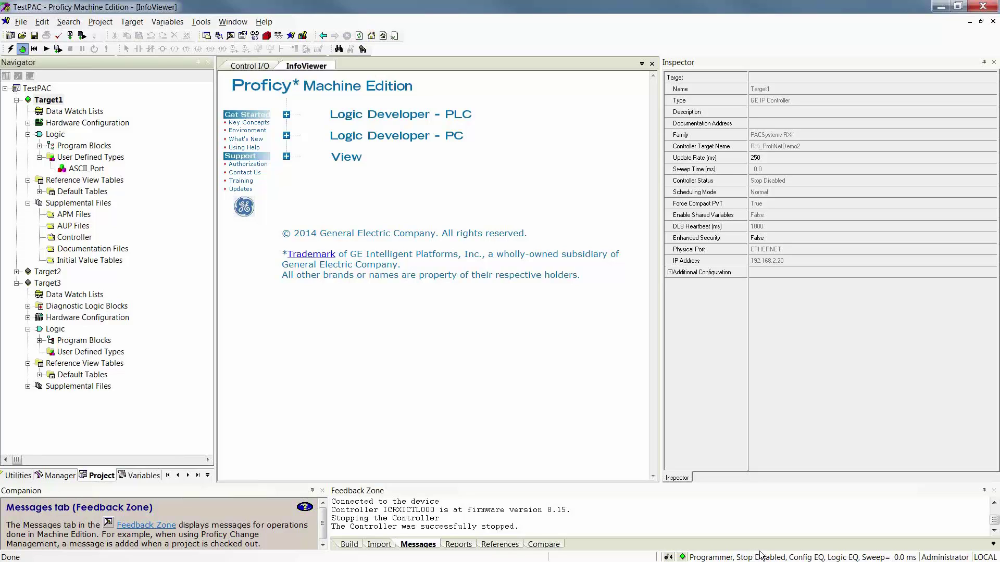
Step: Show Target1's context menu with Download to Controller and Download and Start
{"action": "right_click", "coordinate": [56, 101]}
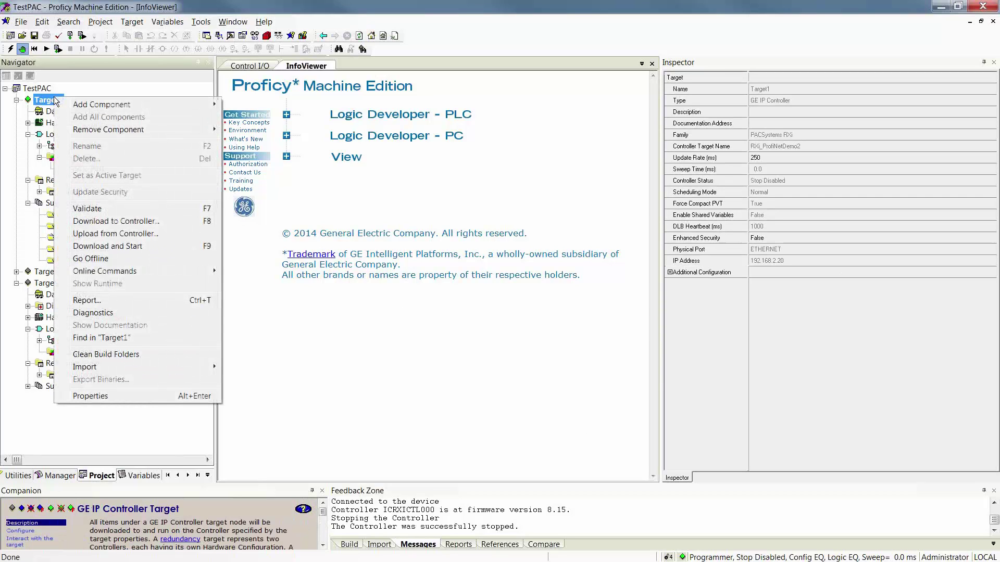